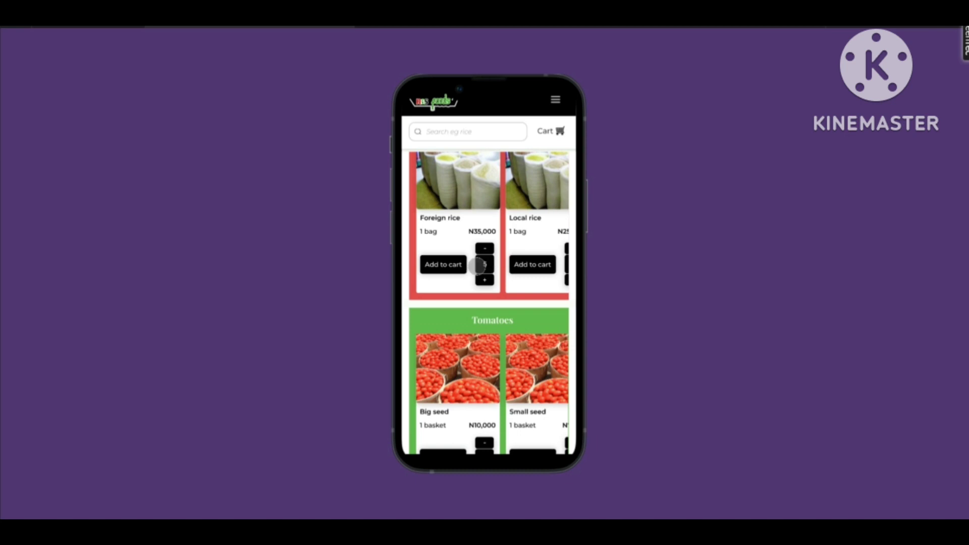
# Step: Switch the presentation view to Actual size
pyautogui.scroll(2, 477, 265)
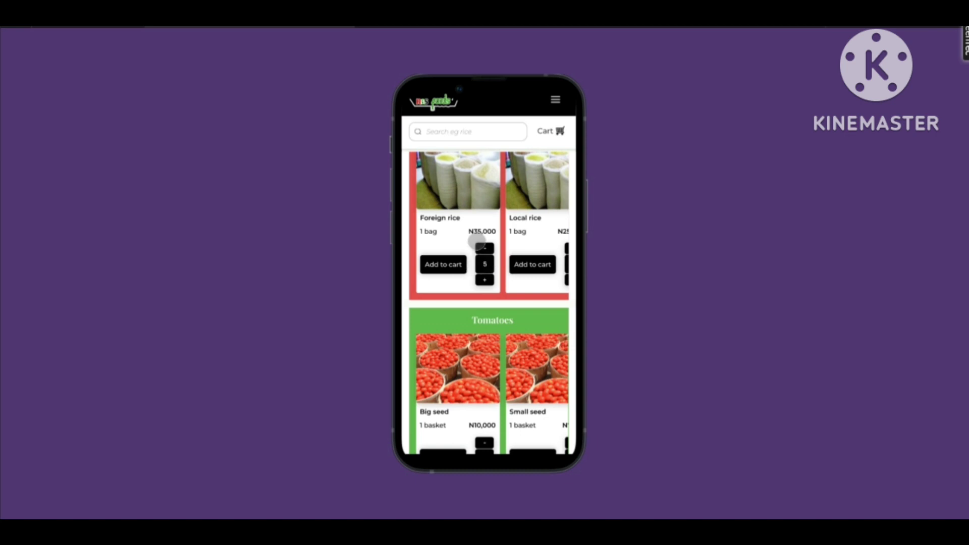
pyautogui.moveTo(929, 33)
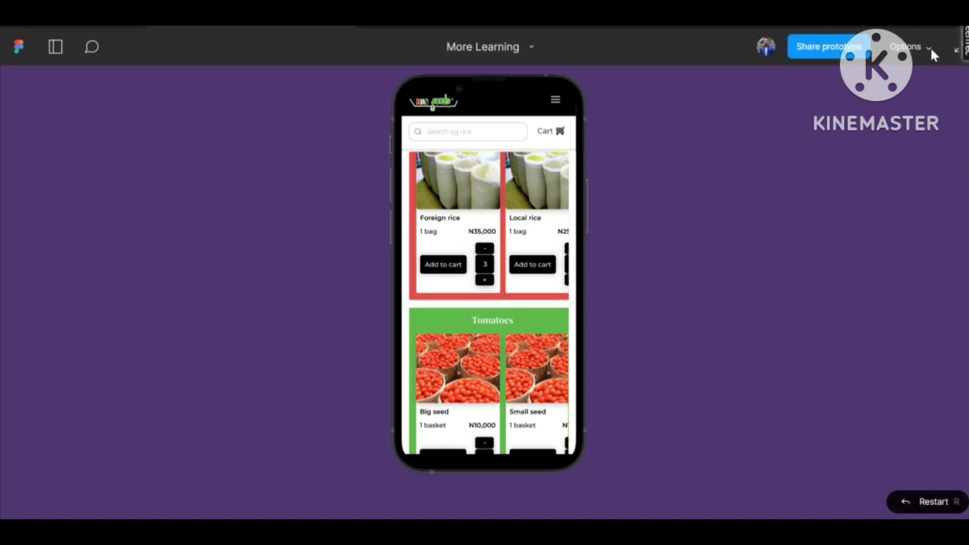
pyautogui.click(930, 47)
pyautogui.click(857, 83)
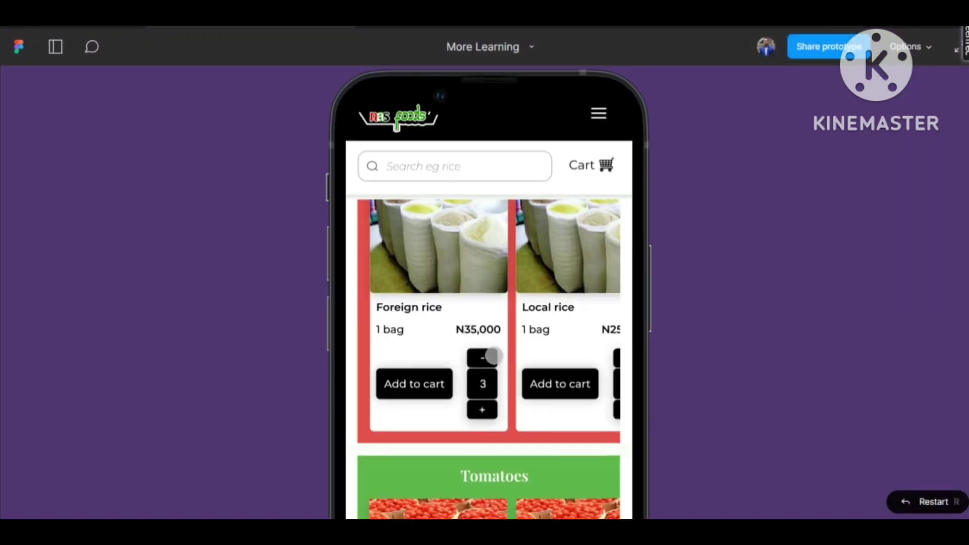
# Step: Test the Foreign rice counter, lowering its quantity twice and raising it once
pyautogui.click(482, 357)
pyautogui.click(482, 357)
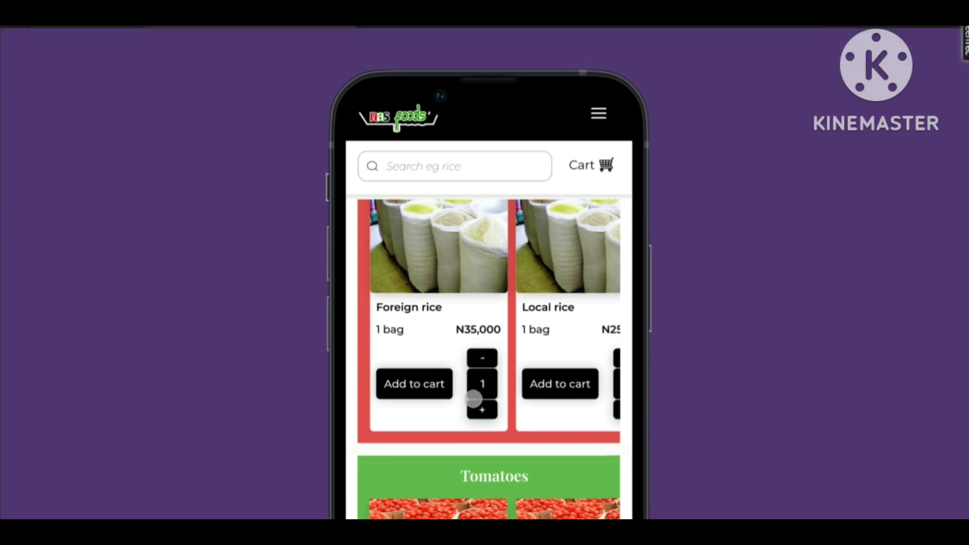
pyautogui.click(474, 403)
pyautogui.click(474, 404)
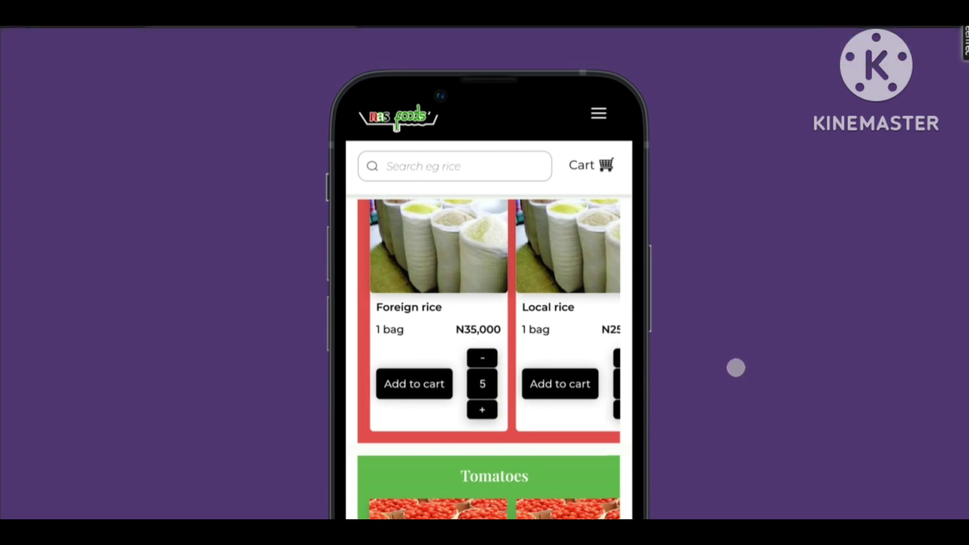
# Step: Test the Small seed counter by raising its quantity twice, leaving both products at 5
pyautogui.scroll(-2, 735, 368)
pyautogui.scroll(-1, 590, 375)
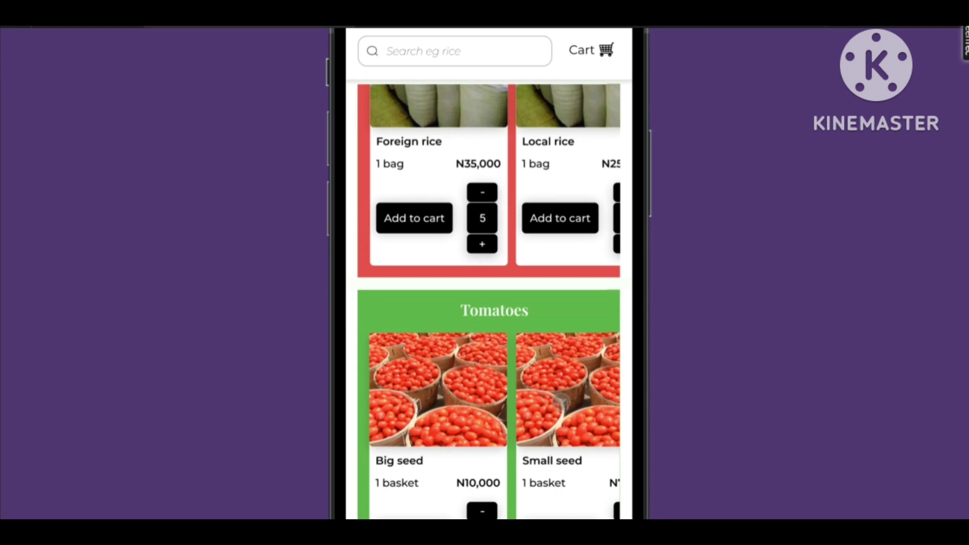
pyautogui.hscroll(2, 561, 394)
pyautogui.scroll(-2, 770, 438)
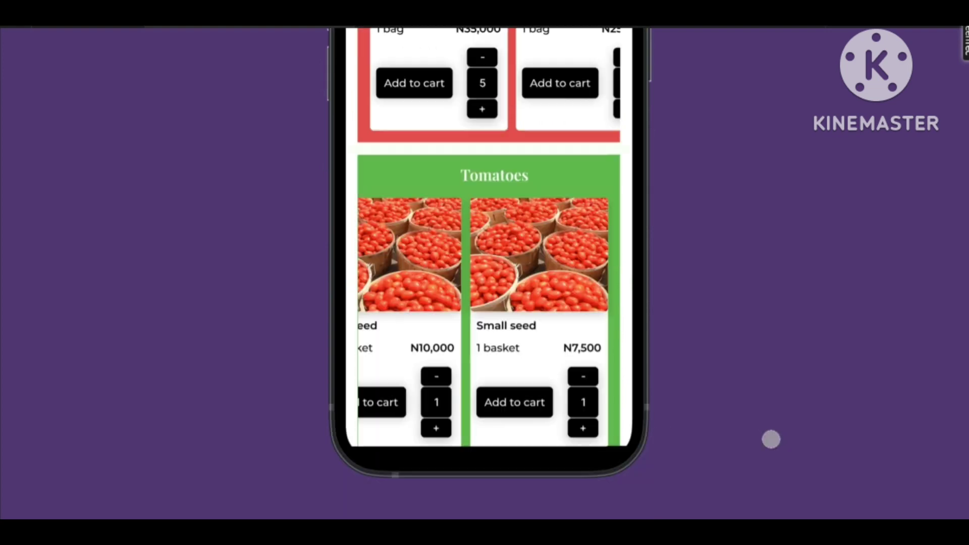
pyautogui.click(577, 419)
pyautogui.click(577, 419)
pyautogui.click(577, 418)
pyautogui.click(577, 419)
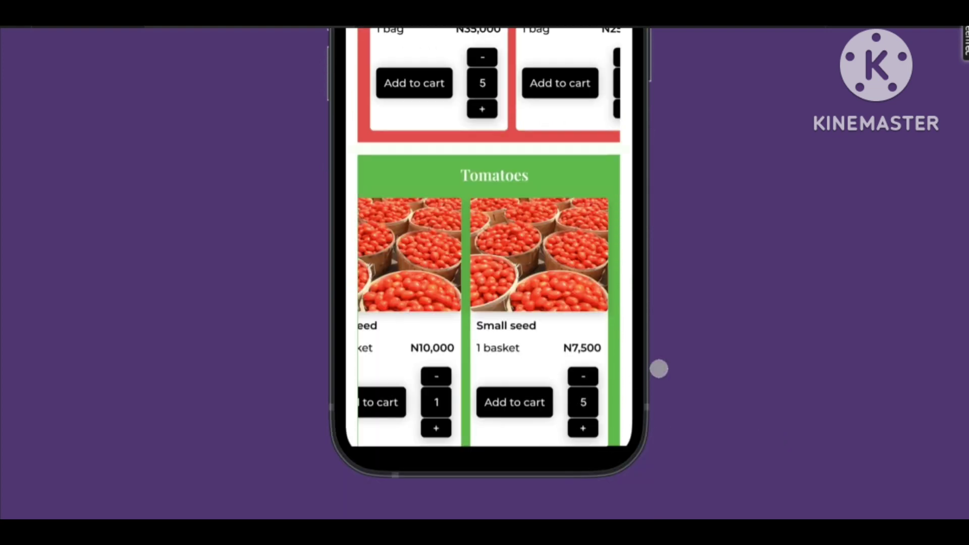
pyautogui.scroll(4, 676, 285)
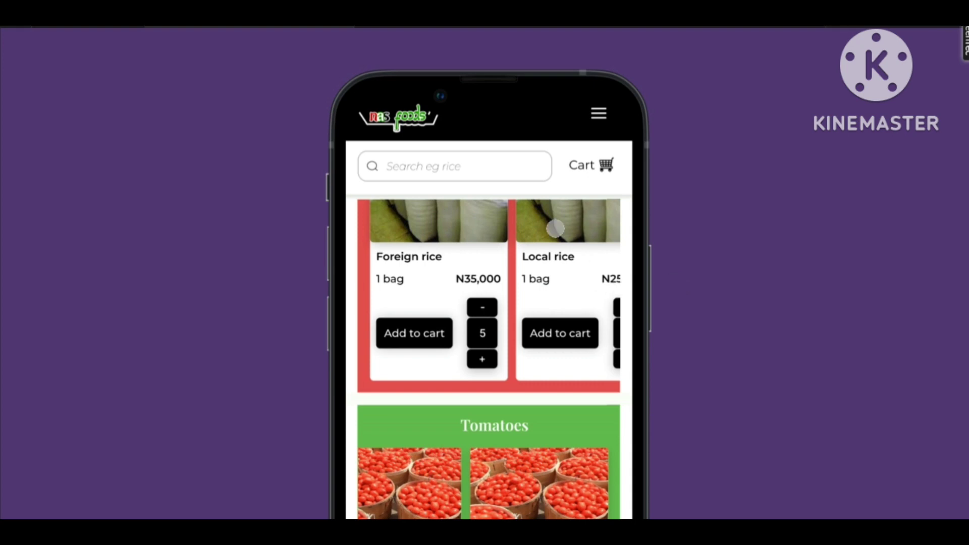
pyautogui.scroll(4, 524, 267)
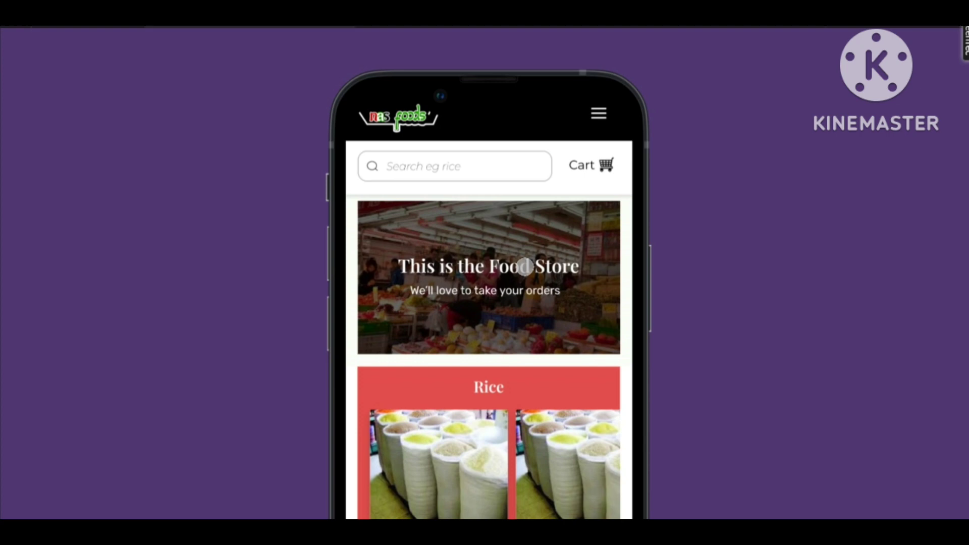
pyautogui.scroll(-3, 524, 266)
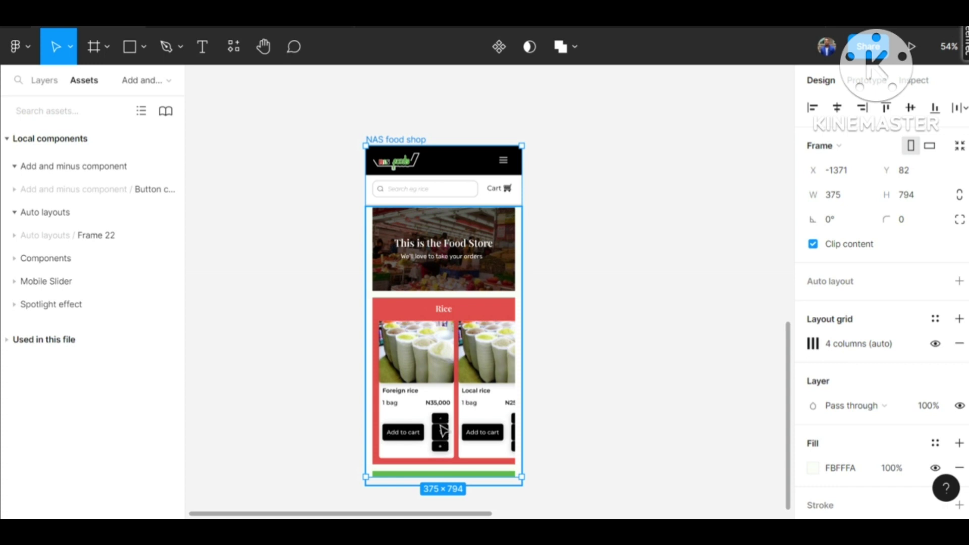
# Step: Duplicate the NAS food shop frame to its right
pyautogui.scroll(5, 443, 434)
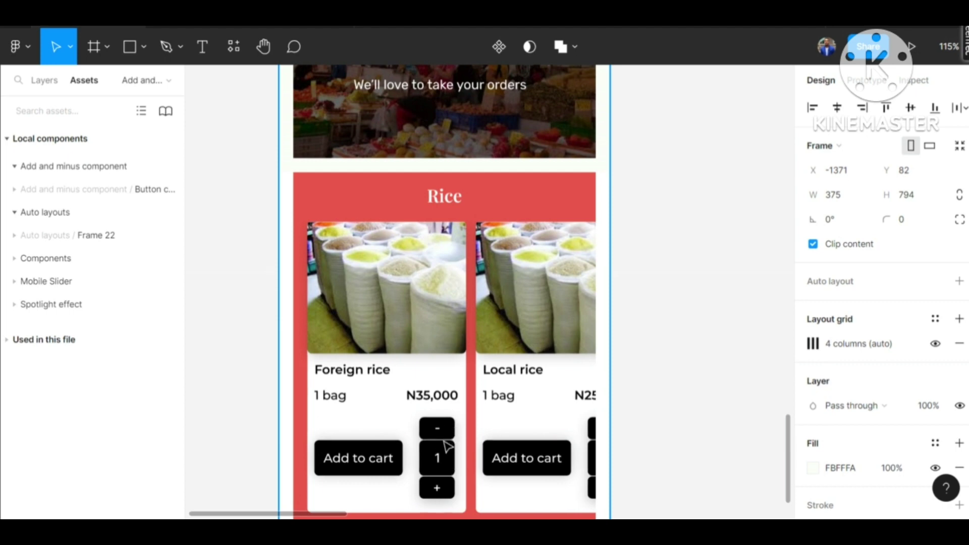
pyautogui.click(446, 447)
pyautogui.scroll(-5, 447, 448)
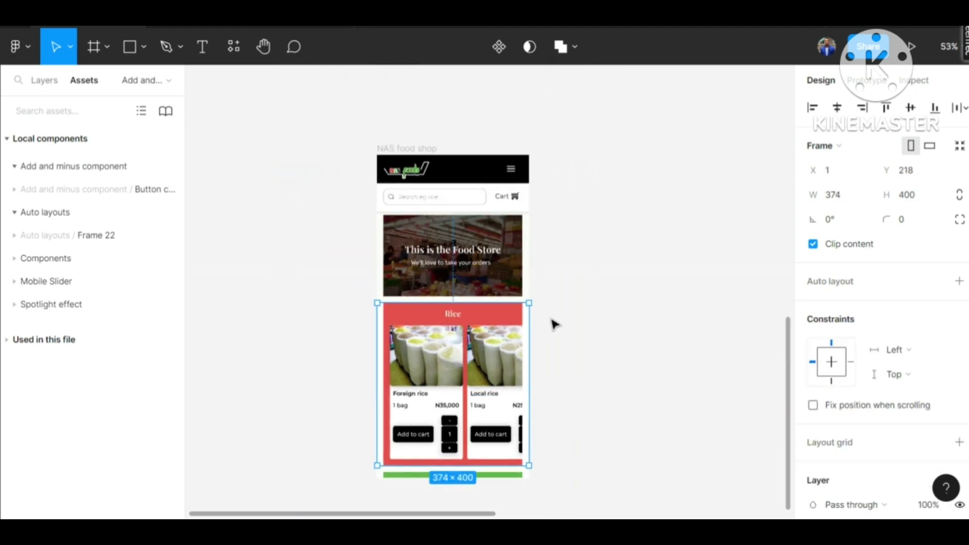
pyautogui.click(406, 148)
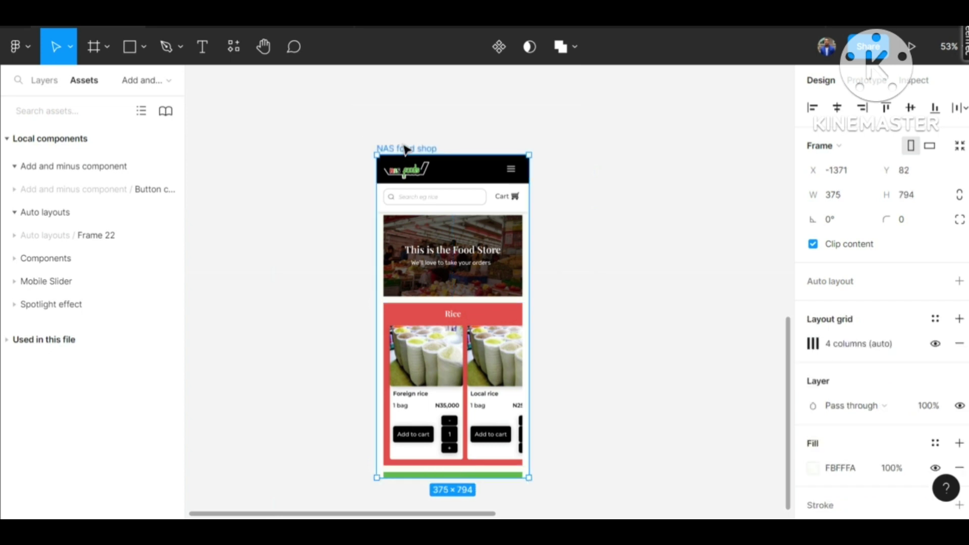
pyautogui.moveTo(465, 158); pyautogui.dragTo(579, 147)
# Step: Move the original NAS food shop frame far to the left
pyautogui.click(399, 149)
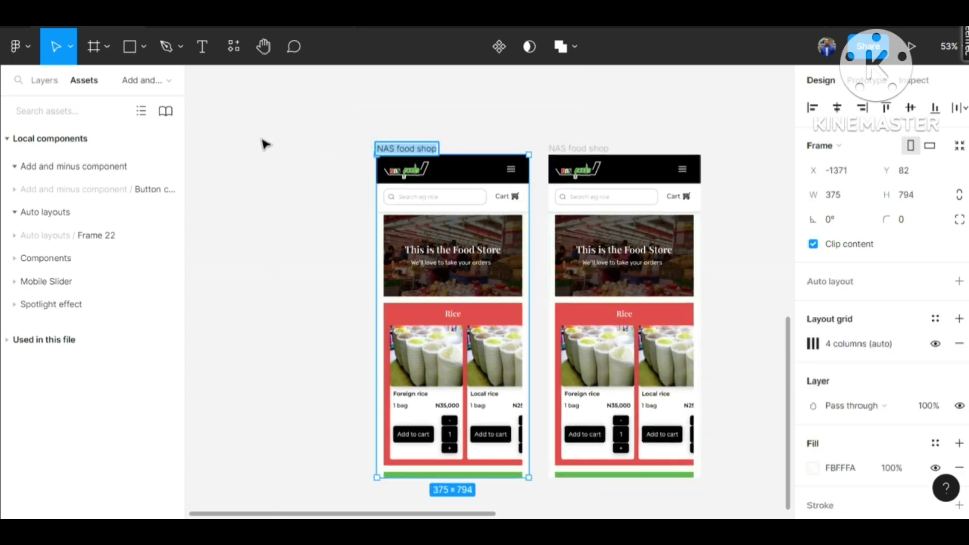
pyautogui.click(356, 138)
pyautogui.moveTo(406, 148); pyautogui.dragTo(135, 167)
pyautogui.click(547, 233)
# Step: Select the add and minus component counter instance inside the Foreign rice card
pyautogui.hscroll(8, 547, 234)
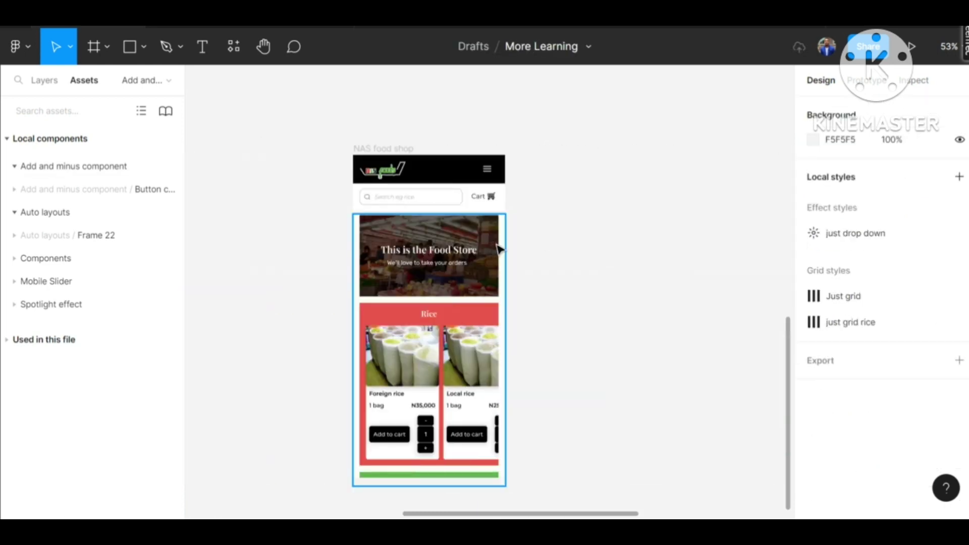
pyautogui.scroll(2, 454, 319)
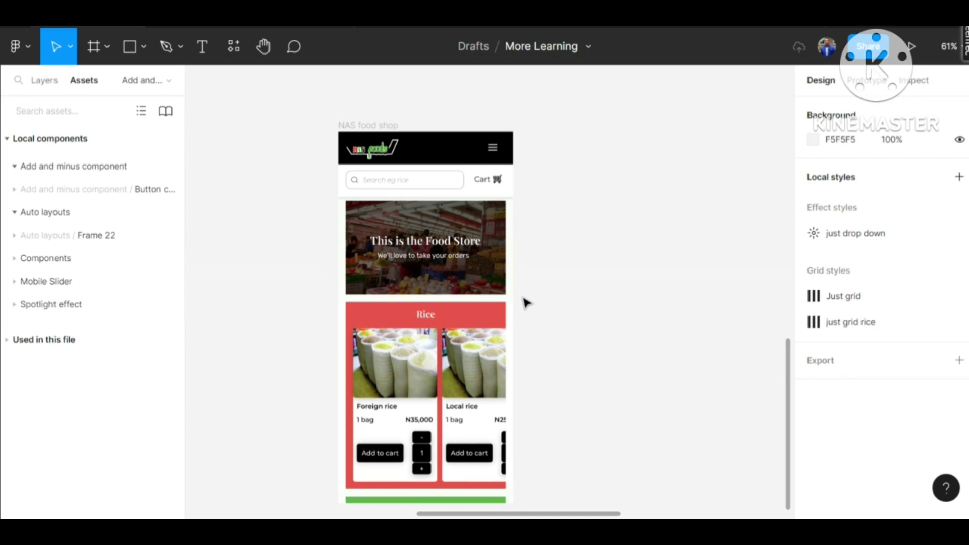
pyautogui.click(419, 462)
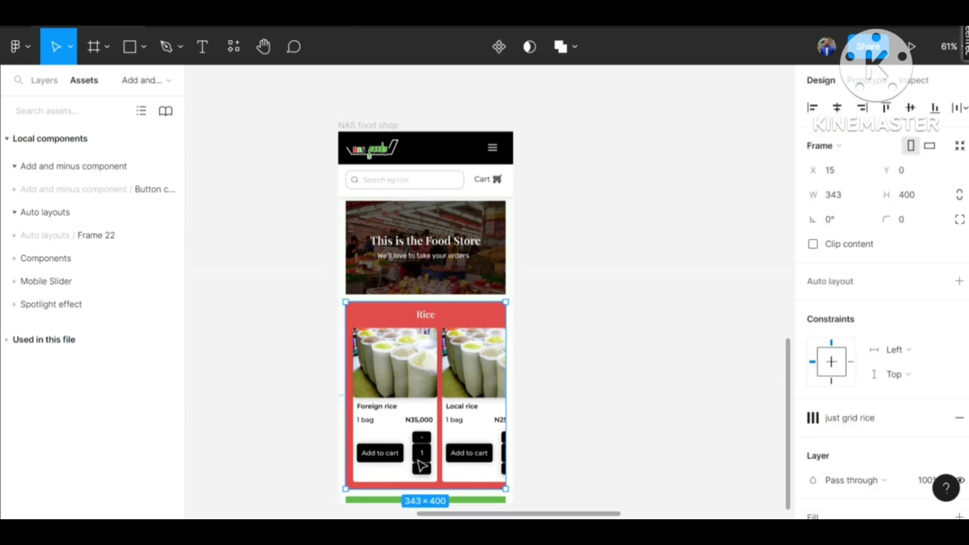
pyautogui.doubleClick(422, 465)
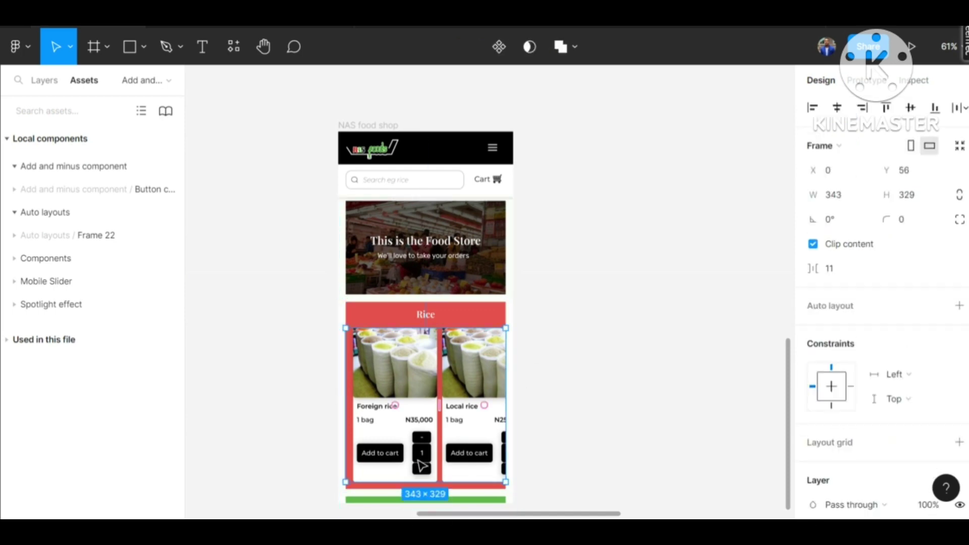
pyautogui.doubleClick(422, 465)
pyautogui.doubleClick(422, 465)
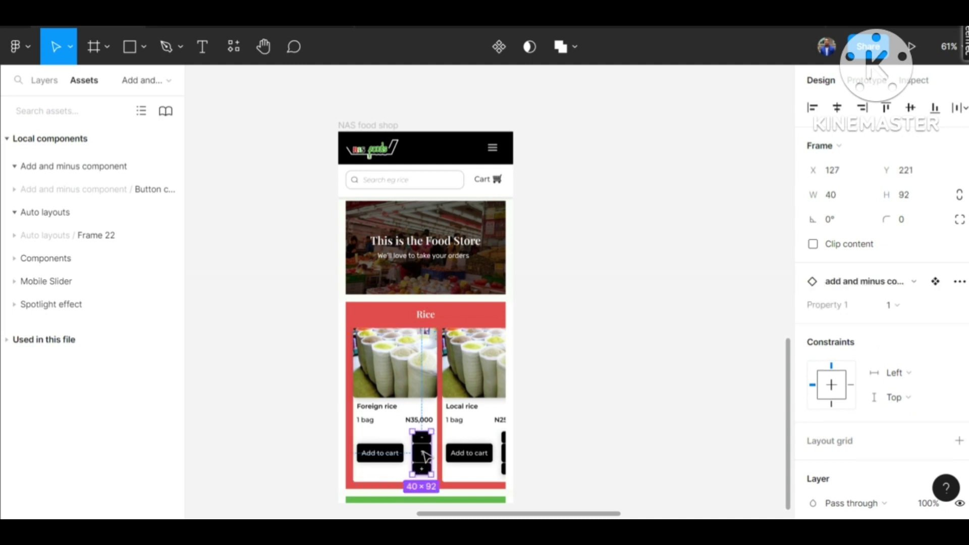
# Step: Delete the Foreign rice card's add-and-minus counter instance and show the food shop's layer tree
pyautogui.press('Delete')
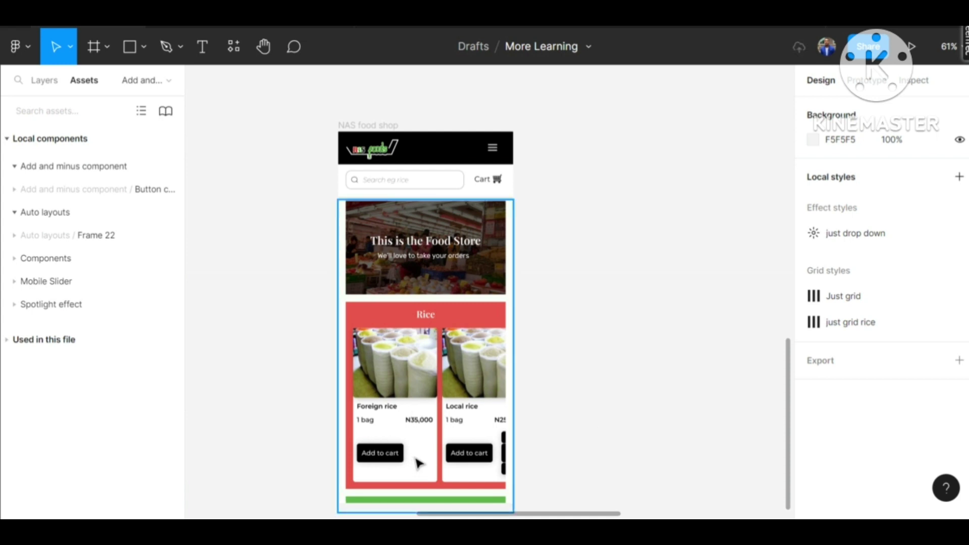
pyautogui.click(43, 83)
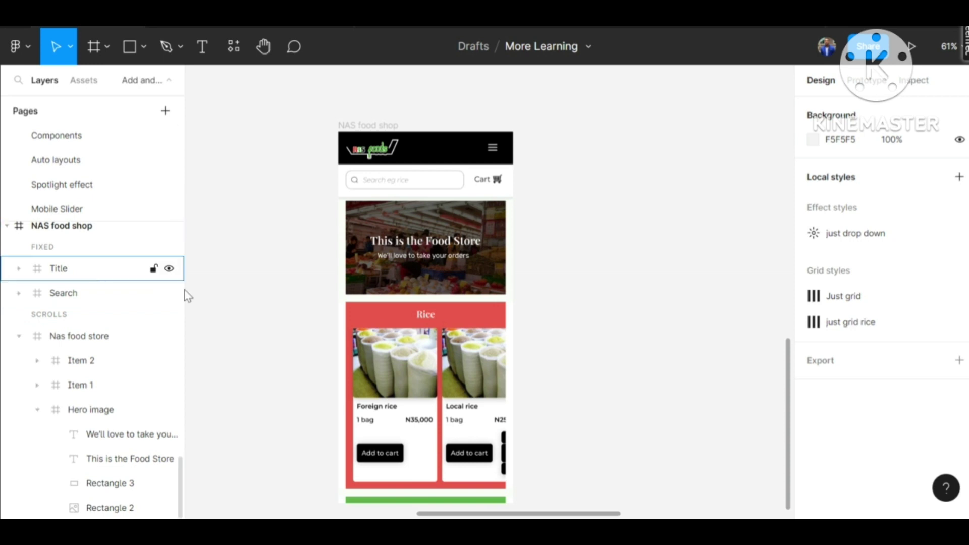
pyautogui.scroll(-1, 408, 288)
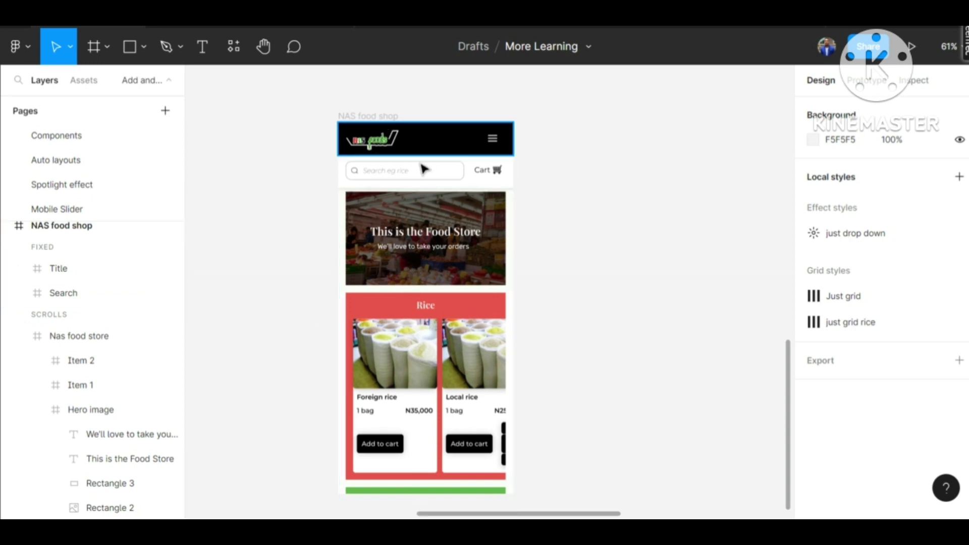
pyautogui.hscroll(2, 538, 413)
pyautogui.scroll(-2, 538, 413)
pyautogui.hscroll(5, 558, 349)
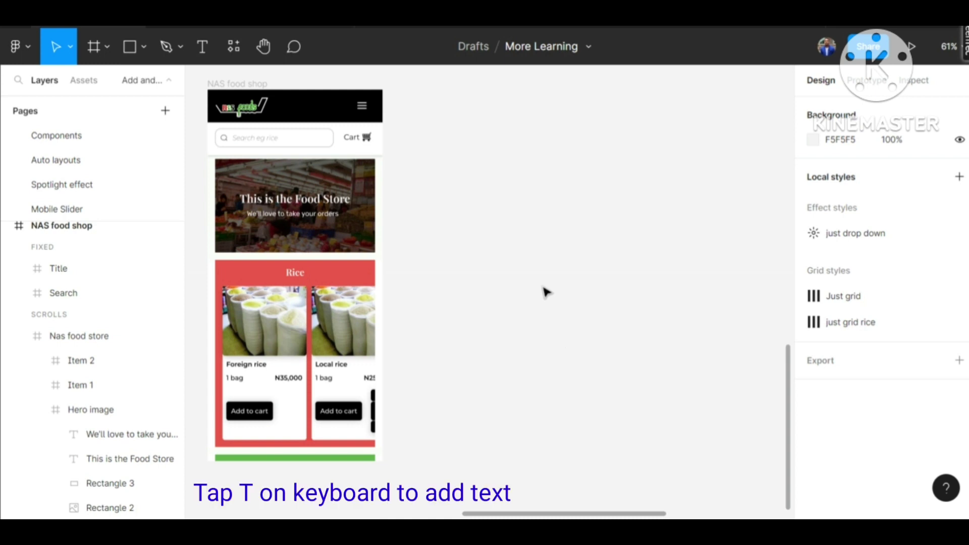
# Step: Create a '1' text layer on the empty canvas and wrap it in auto-layout Frame 5
pyautogui.press('t')
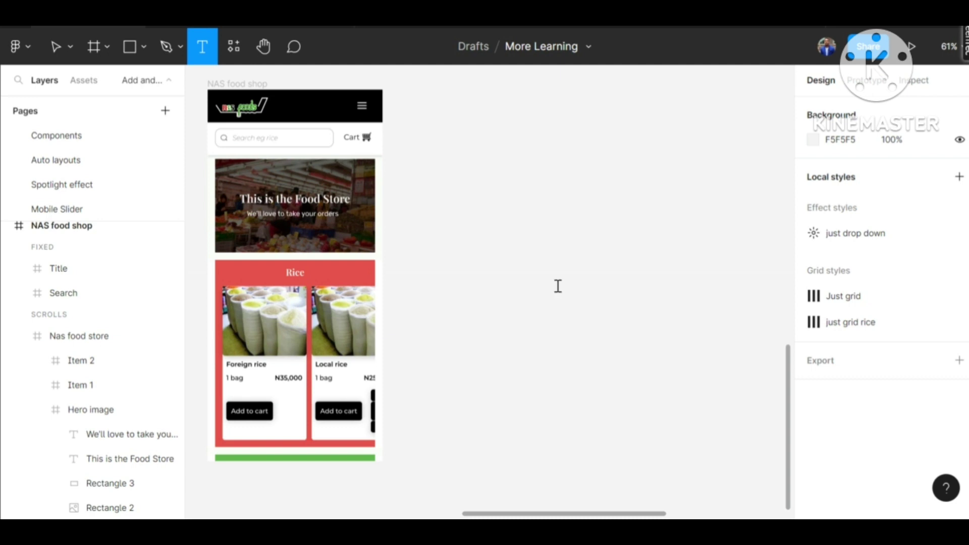
pyautogui.click(558, 286)
pyautogui.write('1')
pyautogui.press('Escape')
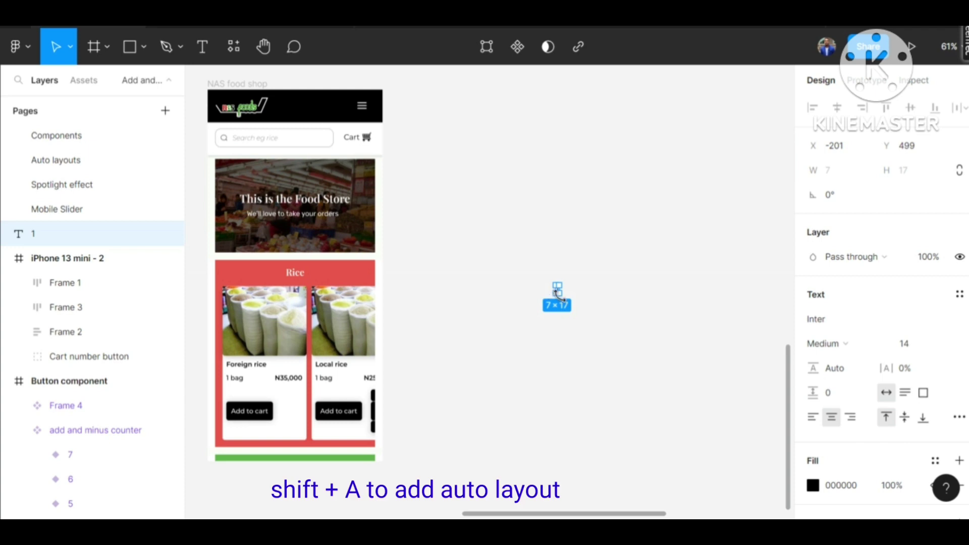
pyautogui.hotkey('shift', 'a')
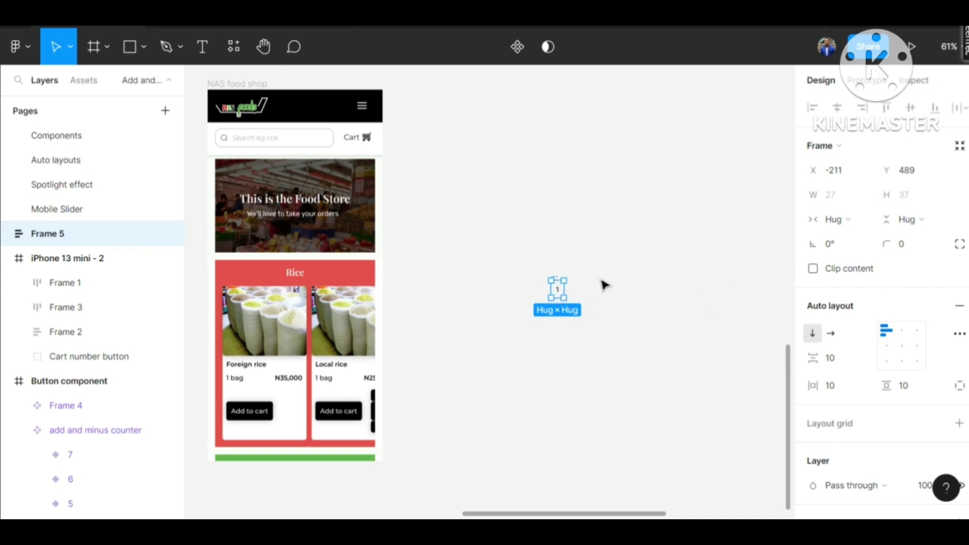
# Step: Make Frame 5 a fixed 40×40 square
pyautogui.click(866, 222)
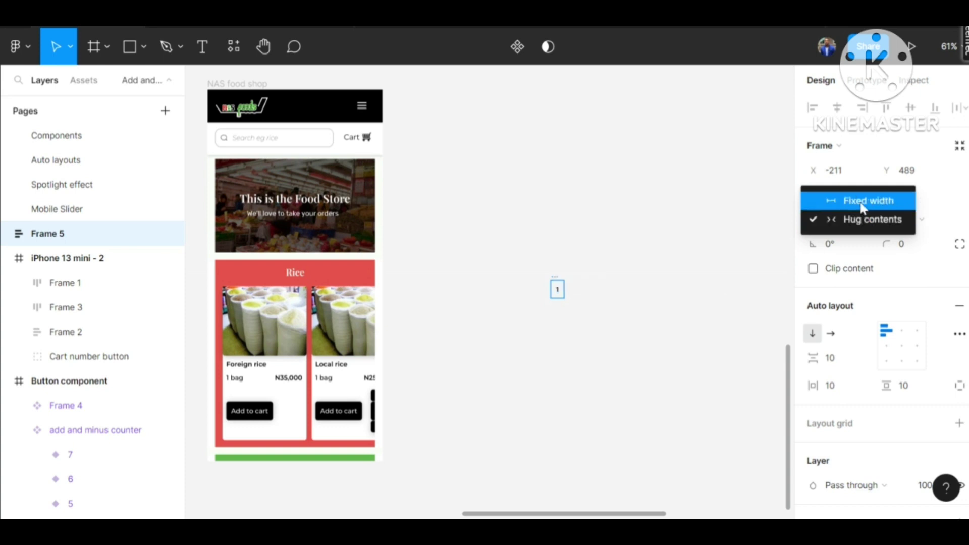
pyautogui.click(878, 200)
pyautogui.click(935, 222)
pyautogui.click(923, 201)
pyautogui.click(557, 289)
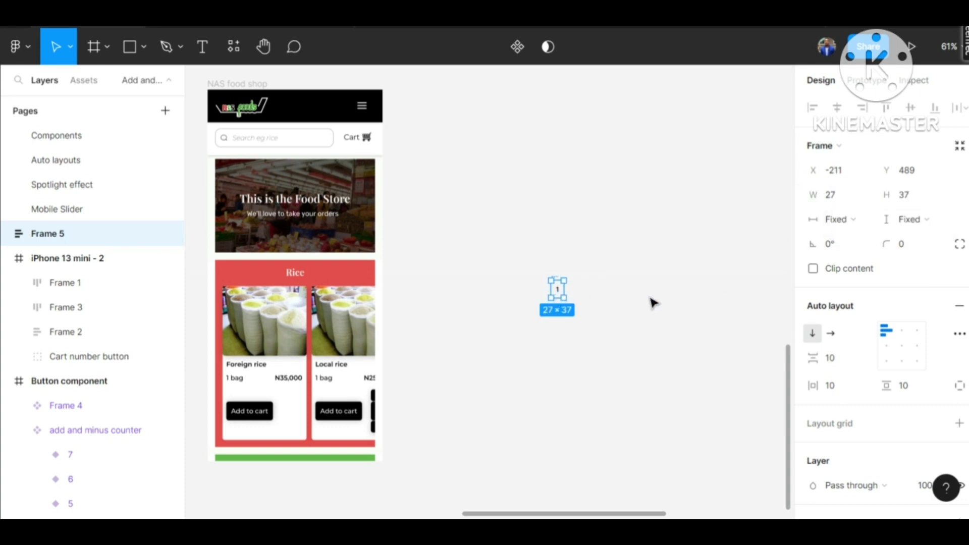
pyautogui.click(847, 205)
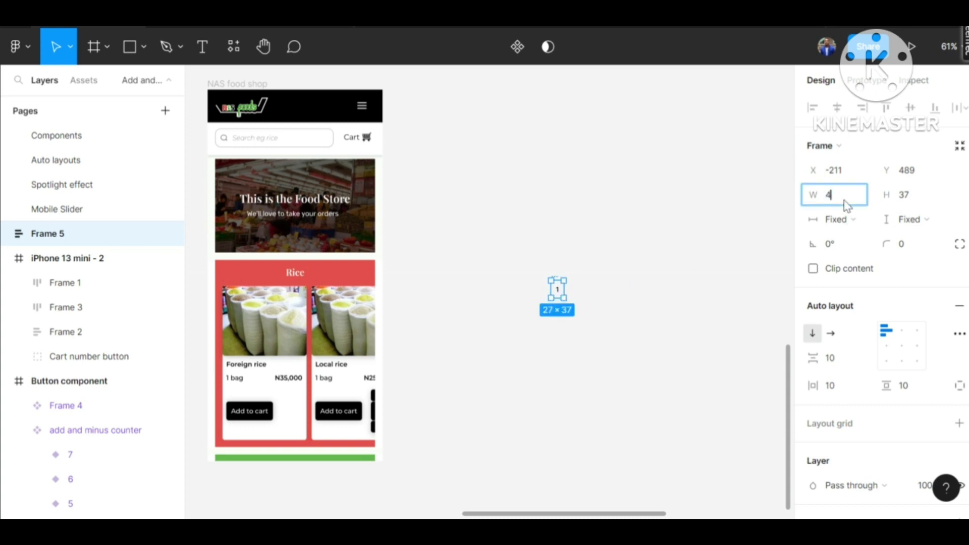
pyautogui.click(913, 196)
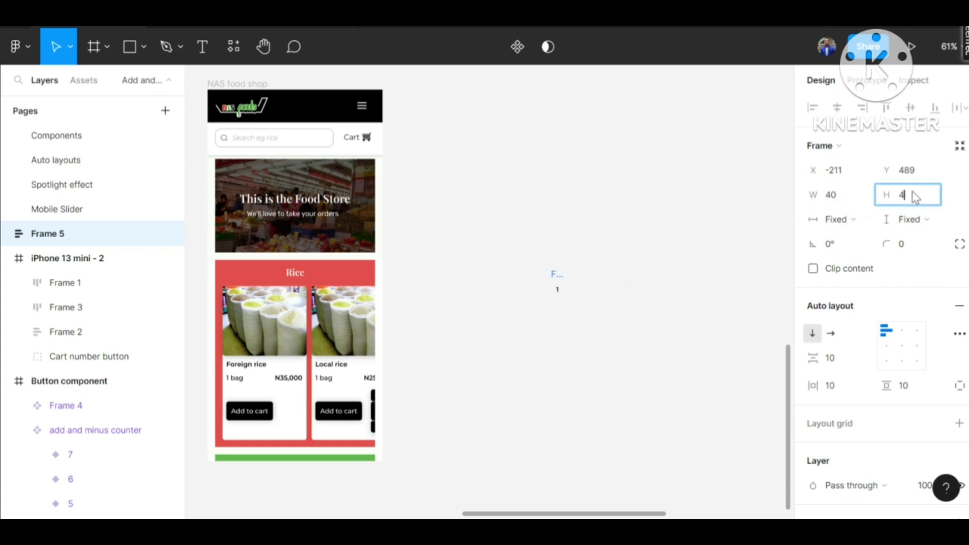
pyautogui.write('40')
pyautogui.click(650, 320)
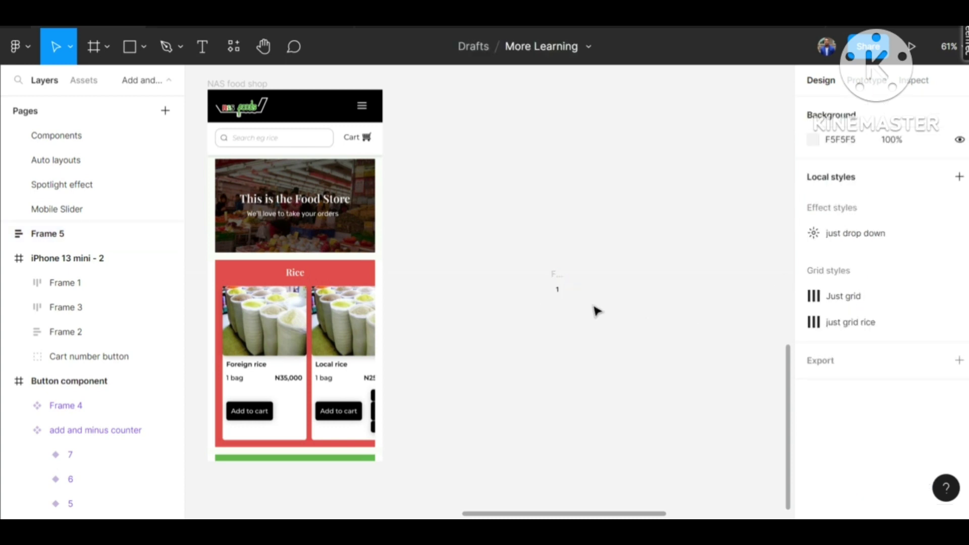
# Step: Set Frame 5's horizontal padding to 0
pyautogui.click(555, 277)
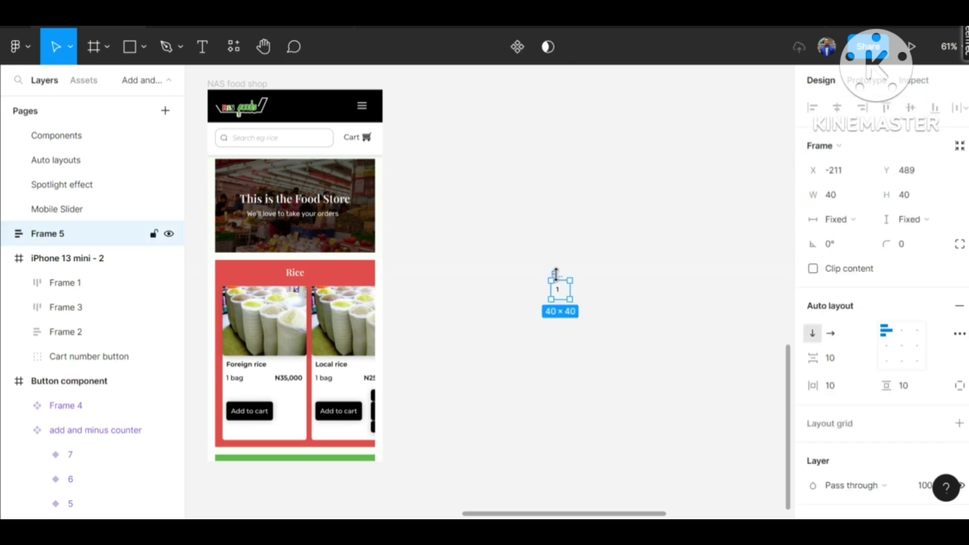
pyautogui.click(829, 387)
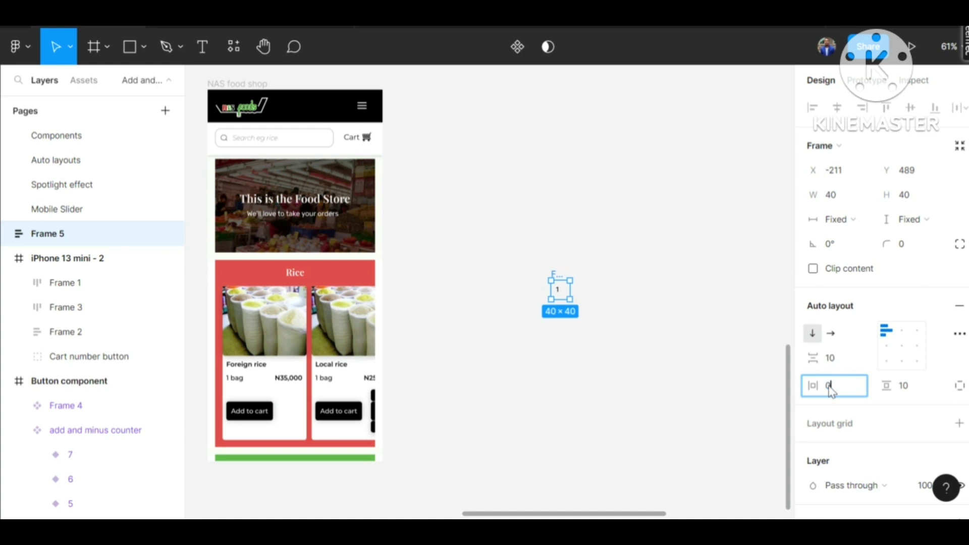
pyautogui.click(604, 301)
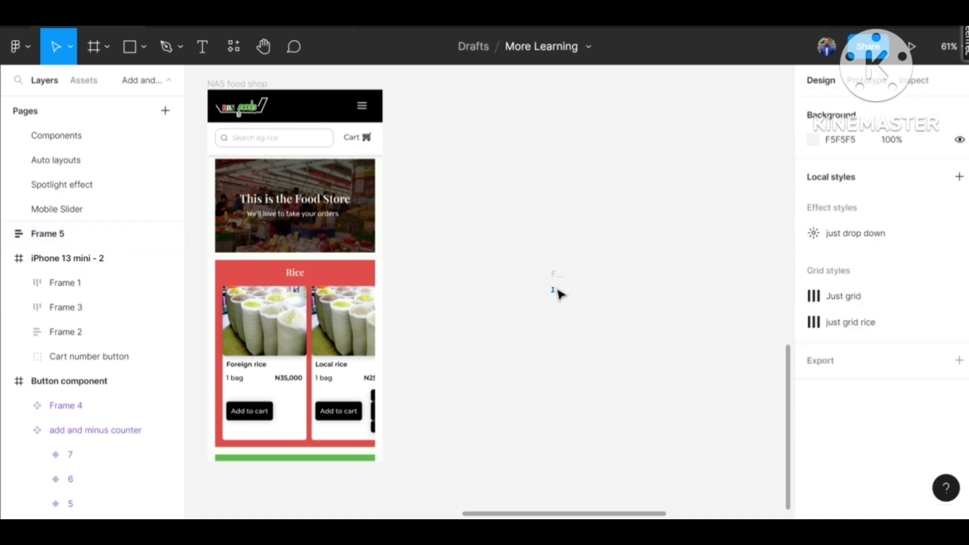
# Step: Stretch the '1' text to a fixed 40 width across the frame
pyautogui.click(553, 290)
pyautogui.scroll(5, 555, 289)
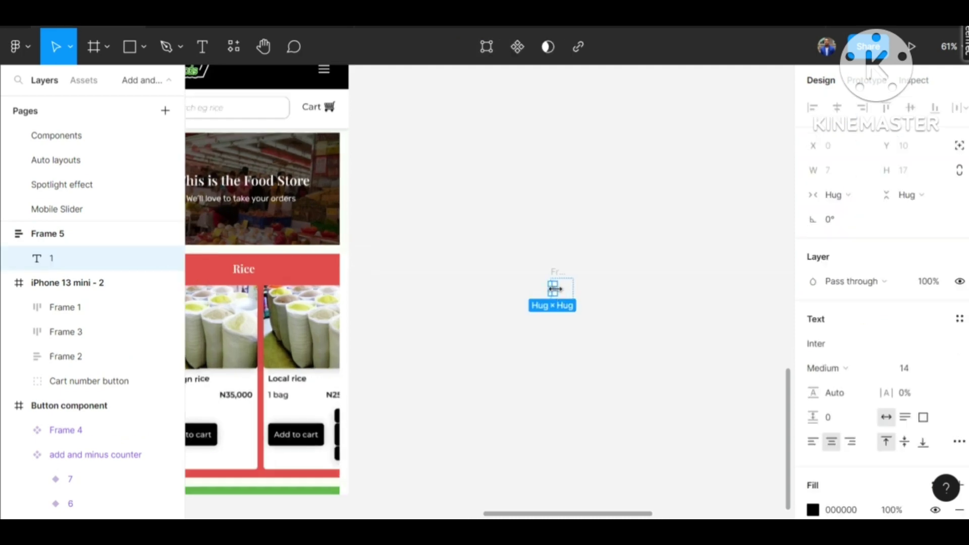
pyautogui.moveTo(554, 289); pyautogui.dragTo(592, 288)
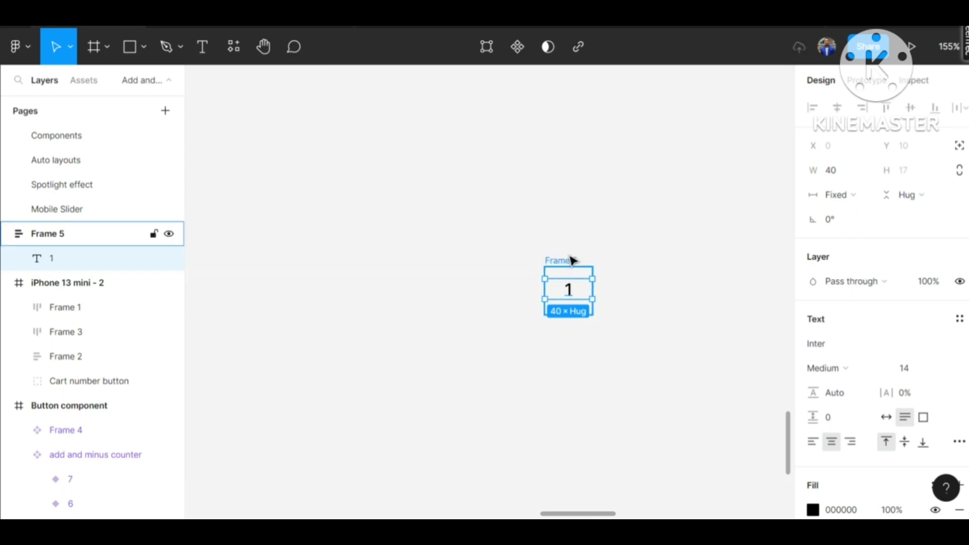
# Step: Set the '1' text colour to white, FFFFFF
pyautogui.press('Escape')
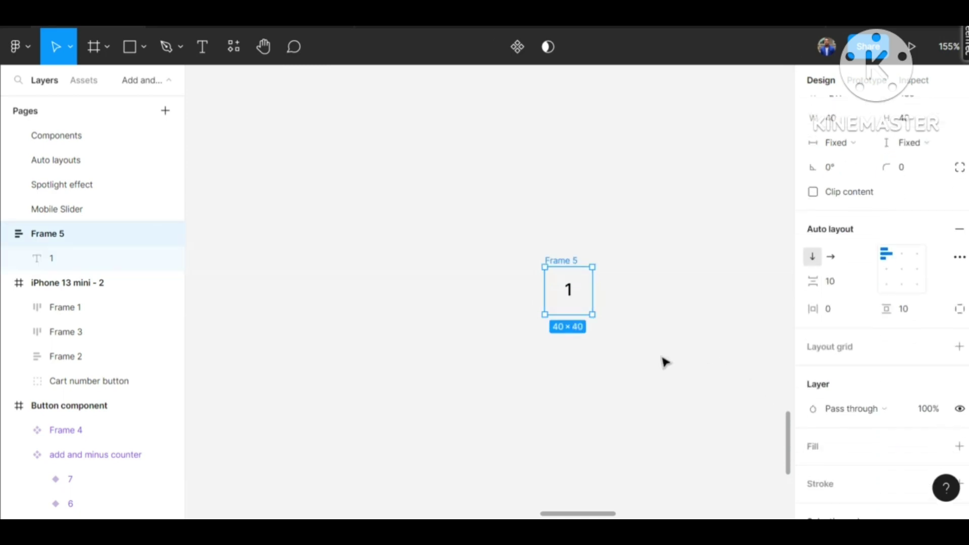
pyautogui.click(570, 292)
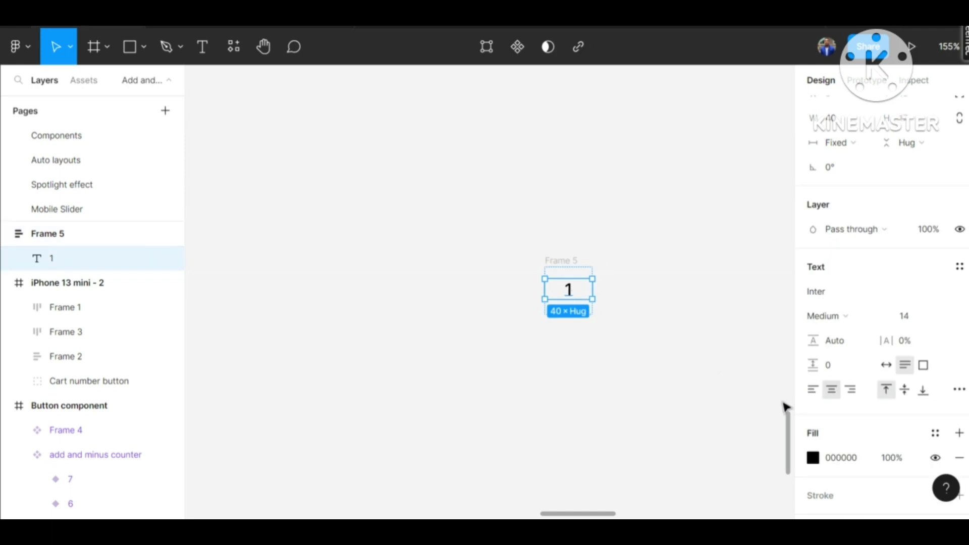
pyautogui.click(812, 457)
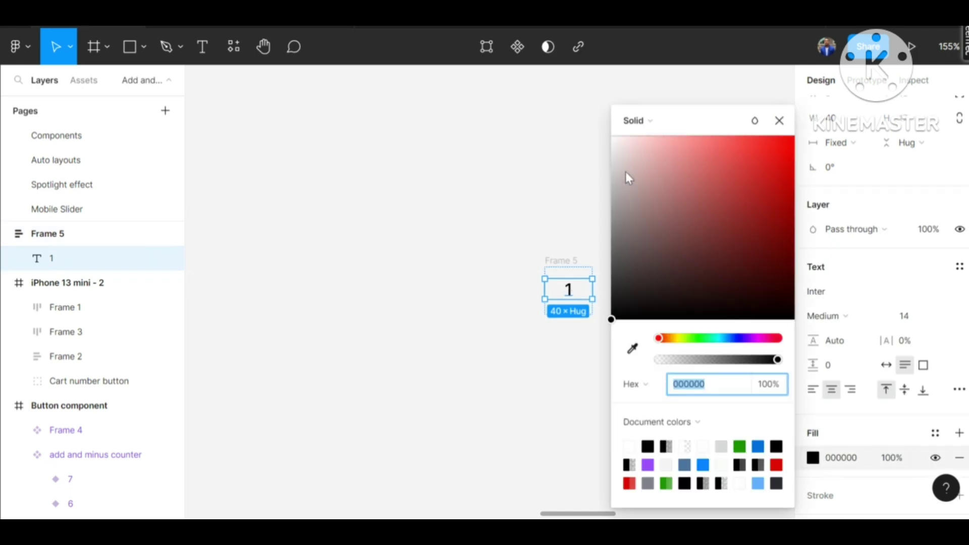
pyautogui.write('ffffff')
pyautogui.press('Return')
# Step: Give Frame 5 a black fill and rounded corners
pyautogui.click(558, 263)
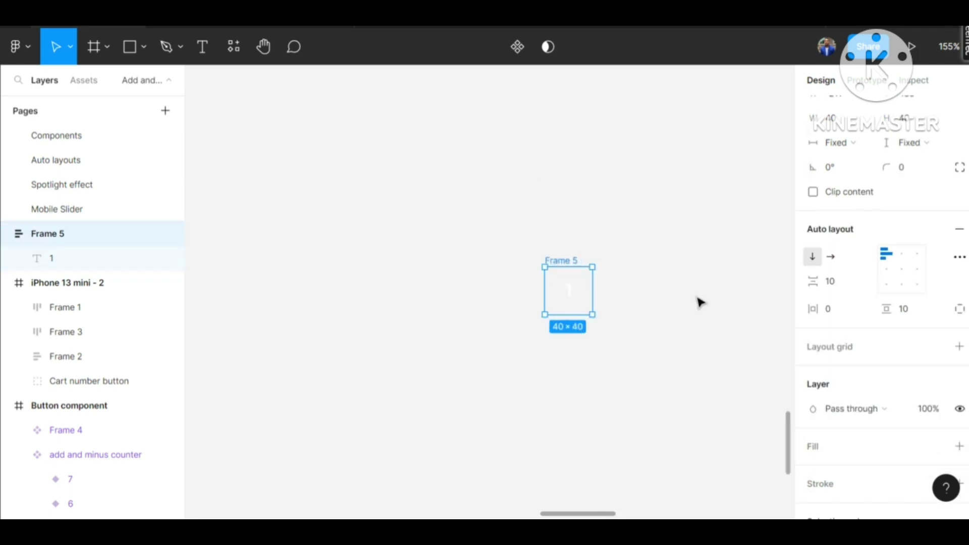
pyautogui.scroll(-2, 925, 410)
pyautogui.click(958, 369)
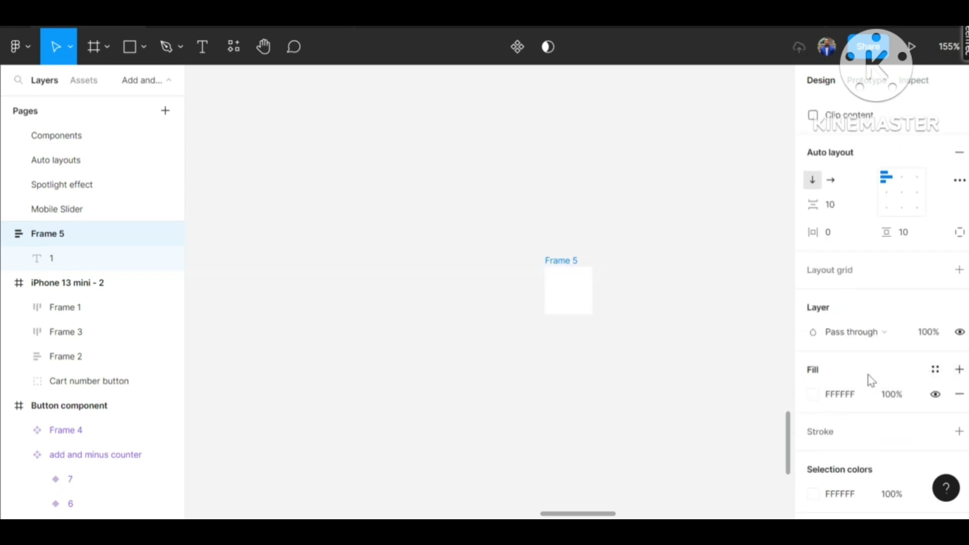
pyautogui.click(812, 394)
pyautogui.moveTo(666, 257); pyautogui.dragTo(584, 371)
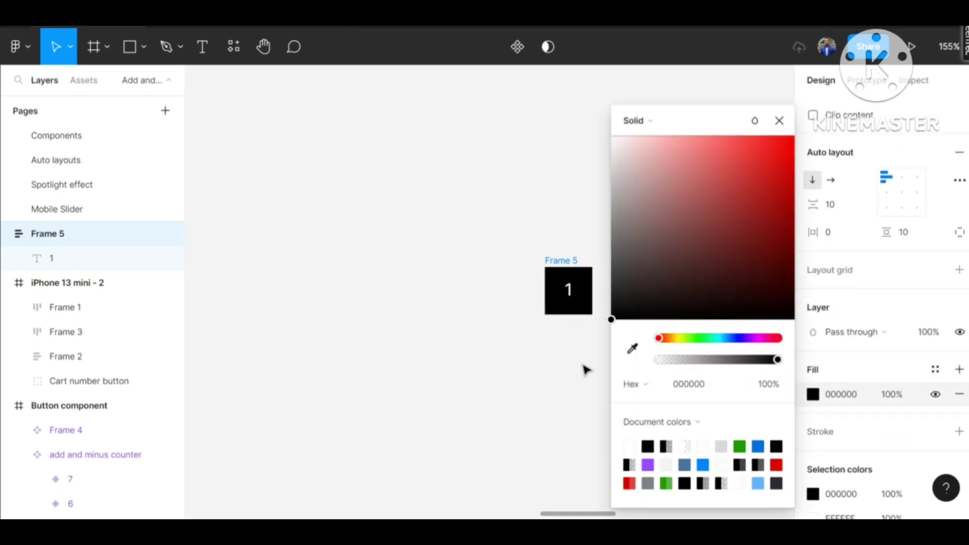
pyautogui.click(562, 229)
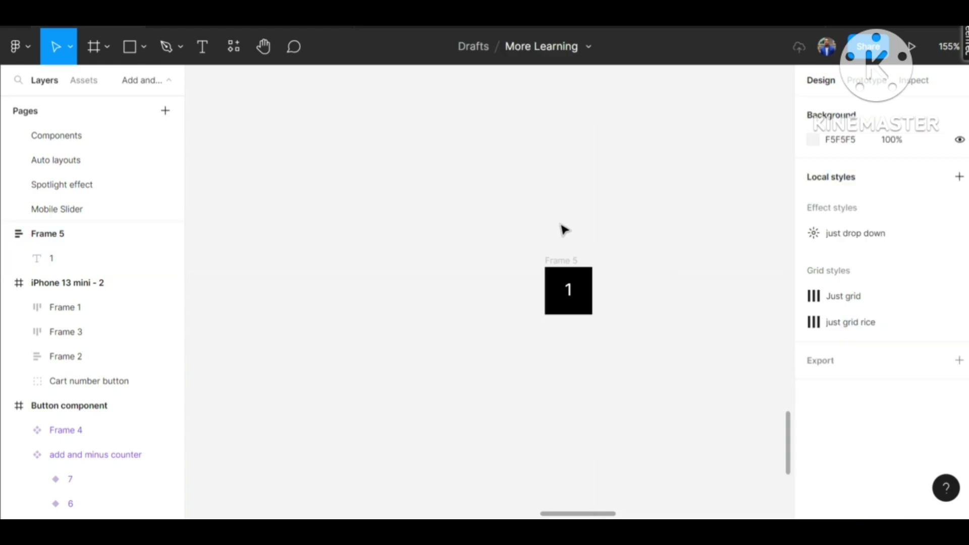
pyautogui.click(569, 261)
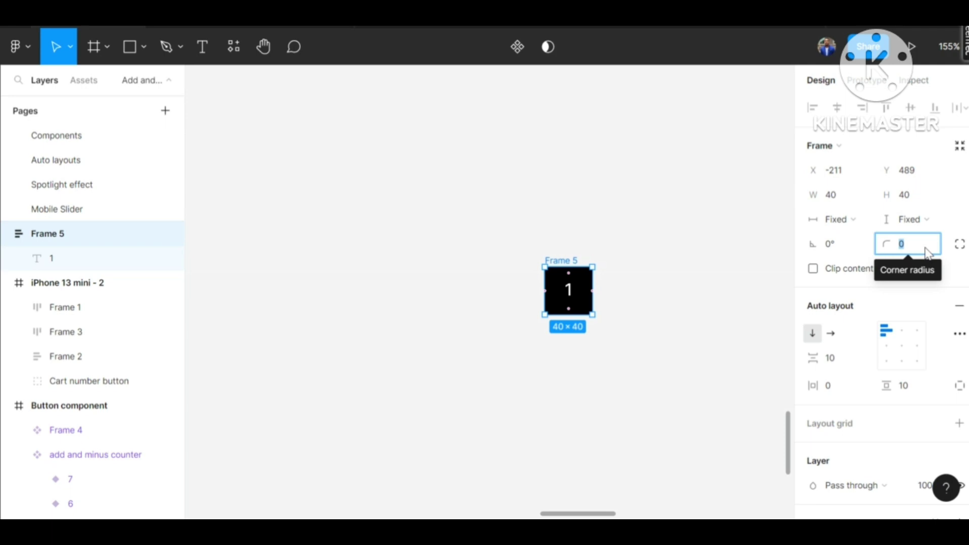
pyautogui.click(688, 310)
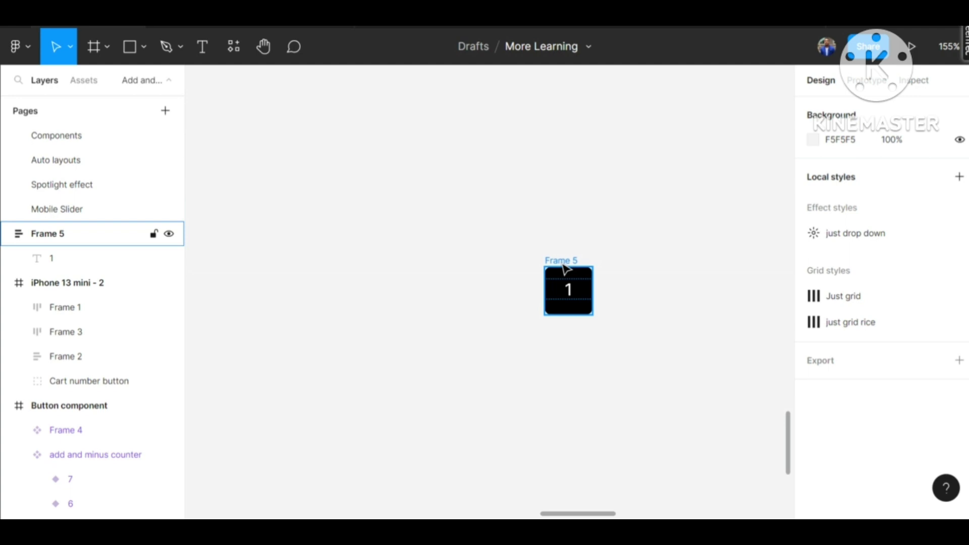
# Step: Duplicate the button above and below the original, relabelling the top copy '-' and the bottom '+'
pyautogui.moveTo(564, 264); pyautogui.dragTo(569, 151)
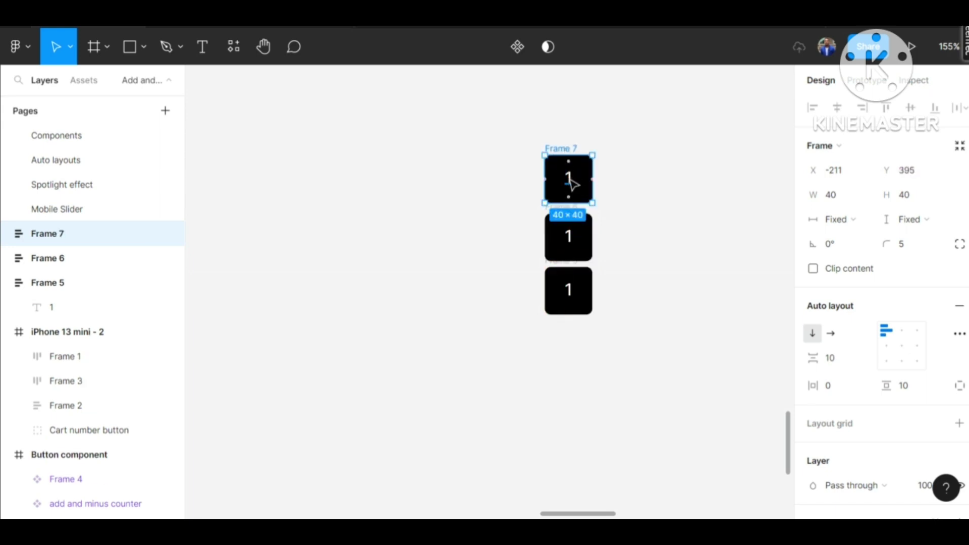
pyautogui.doubleClick(569, 179)
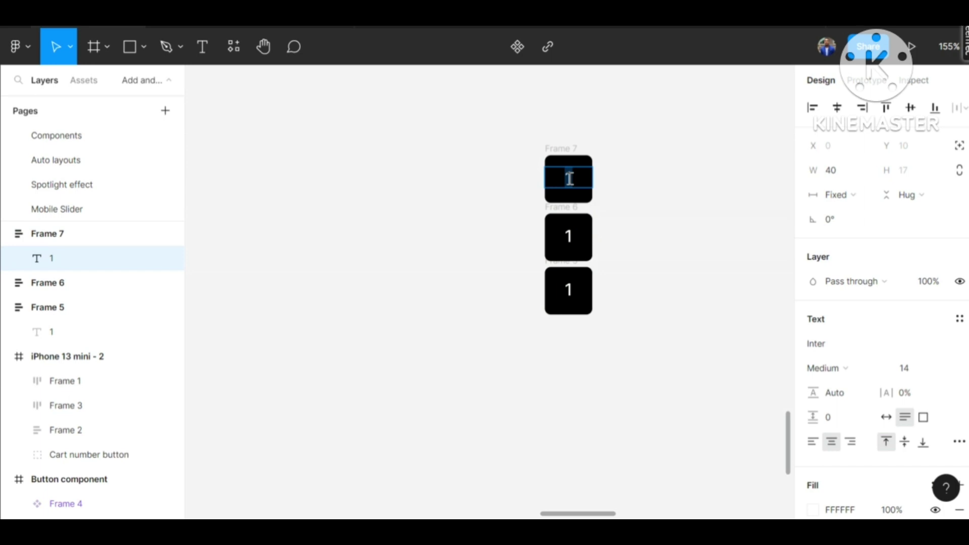
pyautogui.write('-')
pyautogui.doubleClick(574, 291)
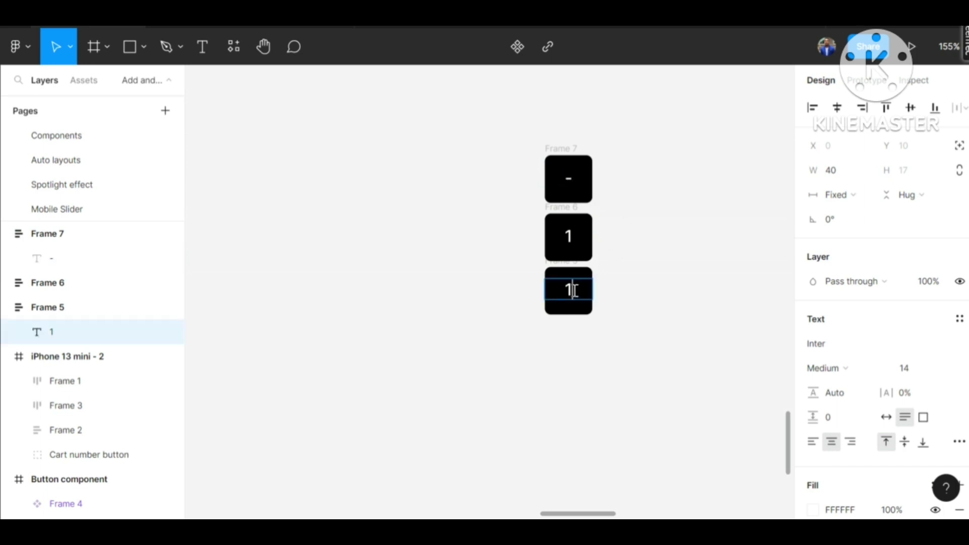
pyautogui.press('BackSpace')
pyautogui.write('+')
pyautogui.press('Escape')
pyautogui.click(634, 279)
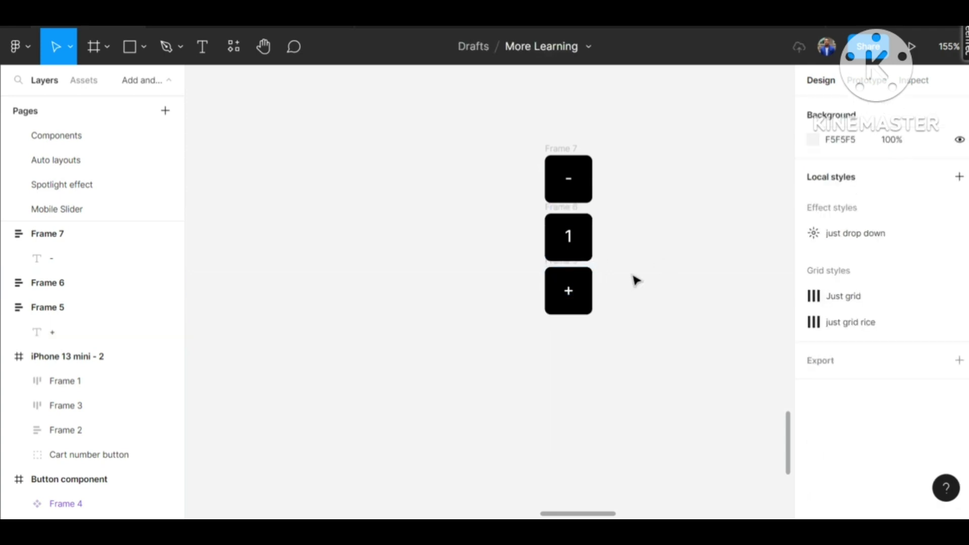
# Step: Set the minus box Frame 7's height to 25
pyautogui.click(580, 179)
pyautogui.click(567, 303)
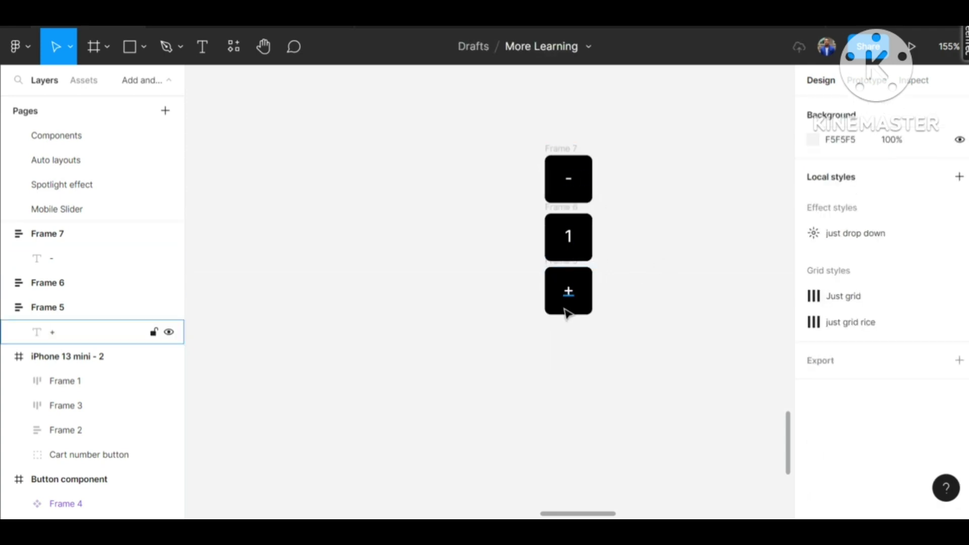
pyautogui.click(575, 274)
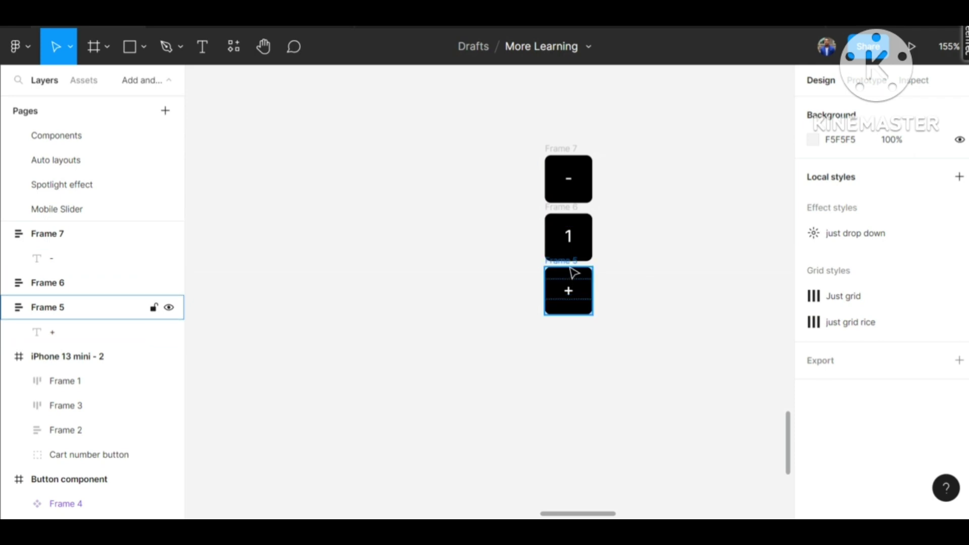
pyautogui.click(575, 275)
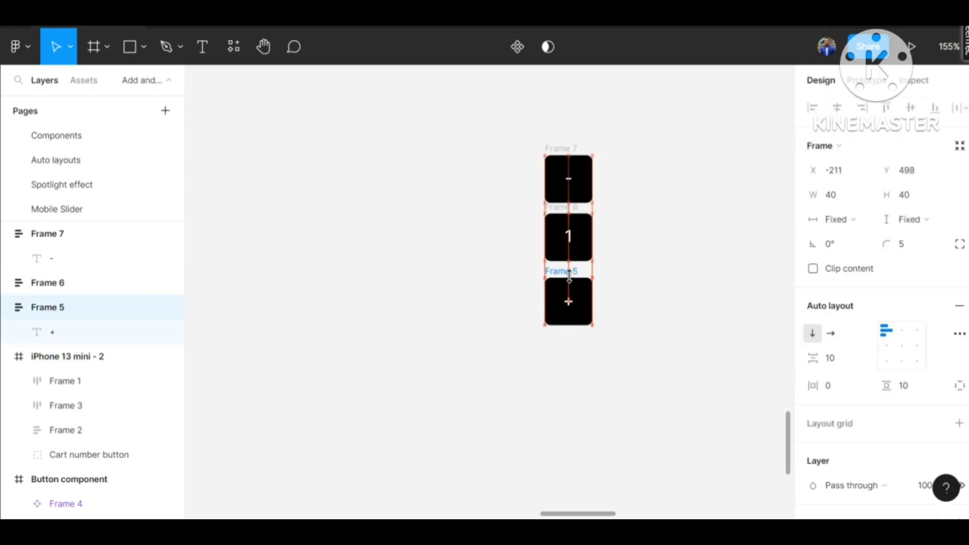
pyautogui.click(566, 159)
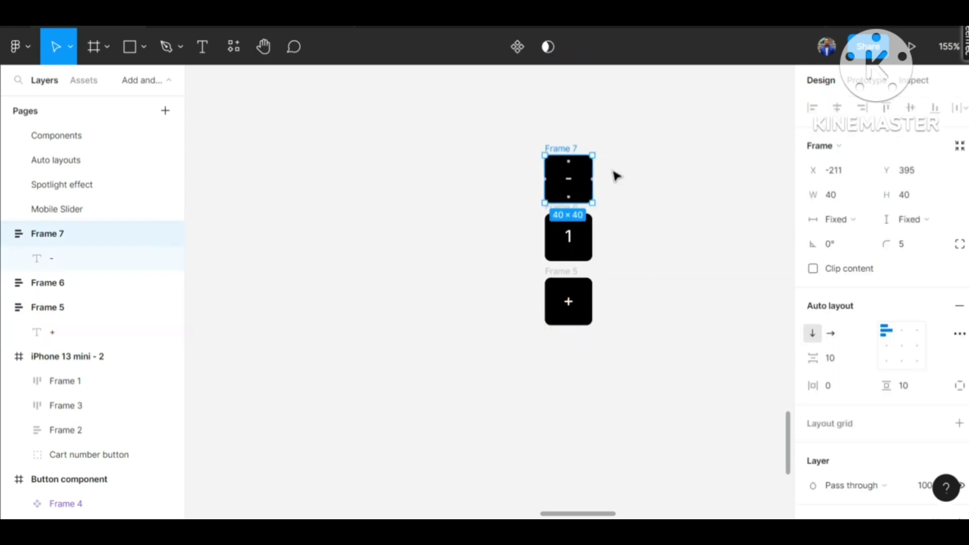
pyautogui.click(913, 202)
pyautogui.write('25')
pyautogui.click(651, 247)
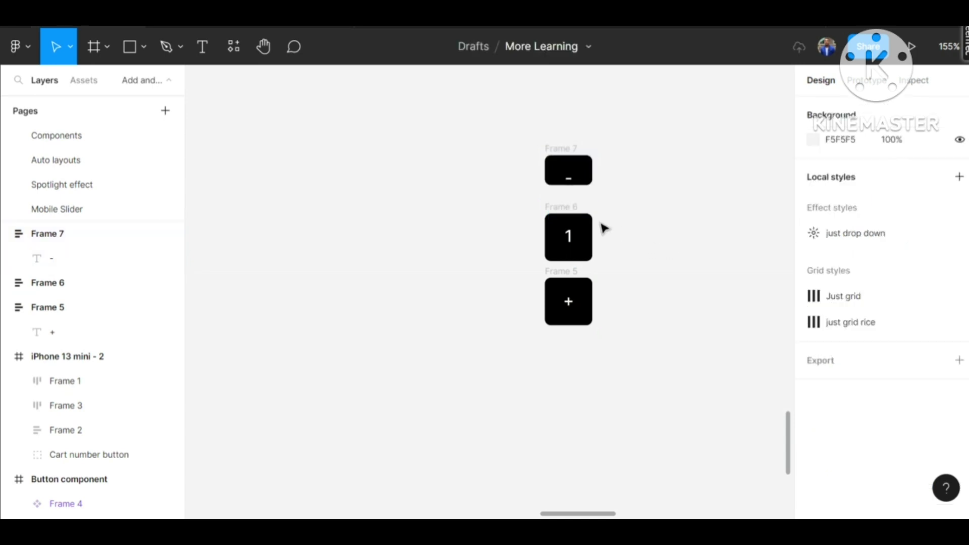
# Step: Zero the minus box's vertical padding, then give it an individual top padding of 2
pyautogui.click(572, 181)
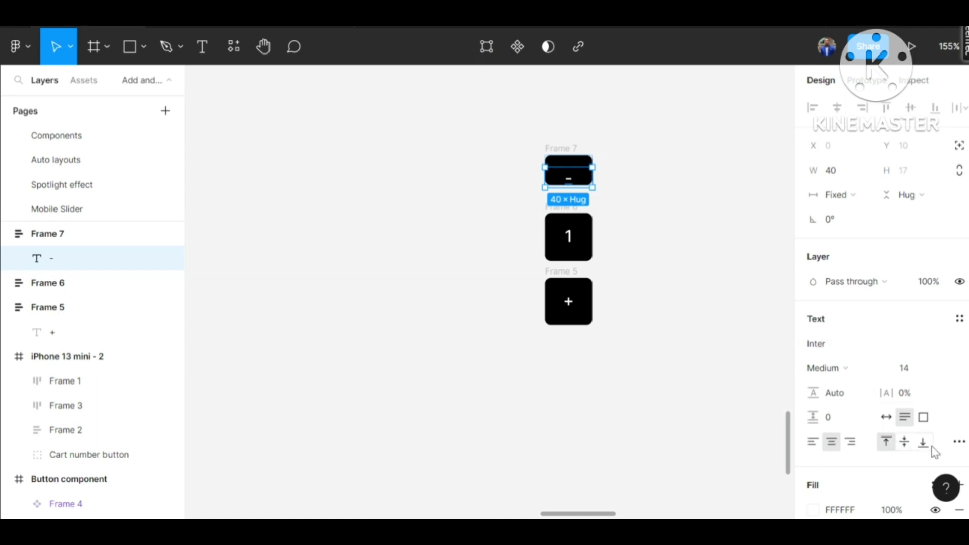
pyautogui.click(559, 148)
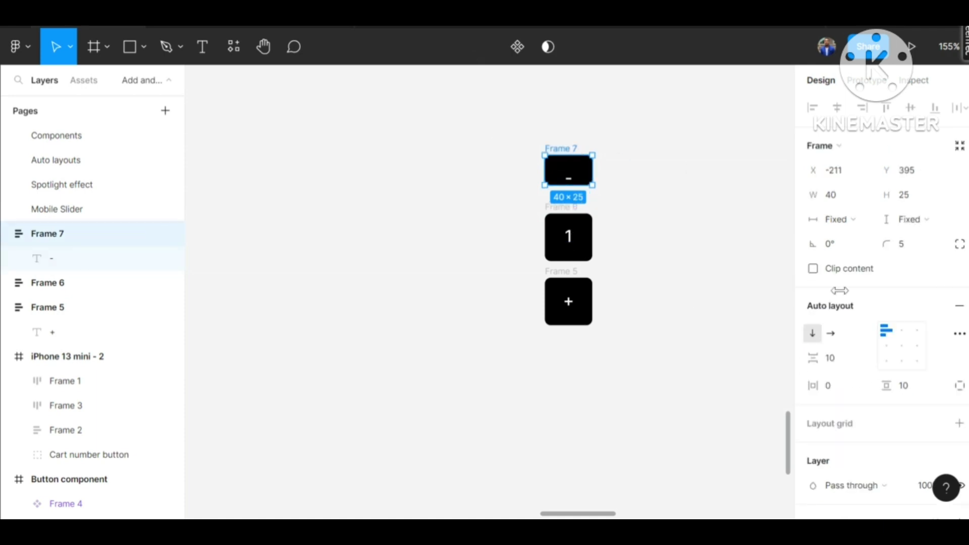
pyautogui.click(907, 389)
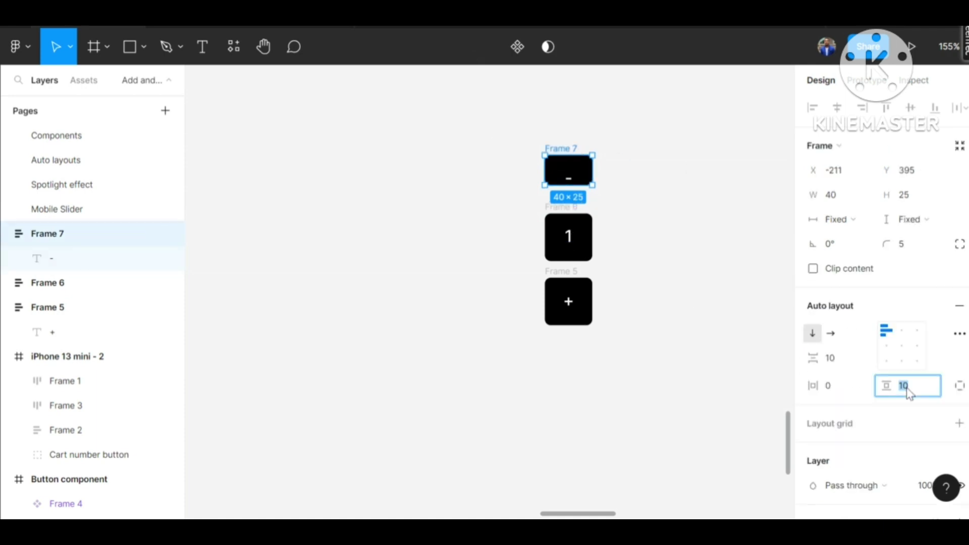
pyautogui.write('0')
pyautogui.click(766, 337)
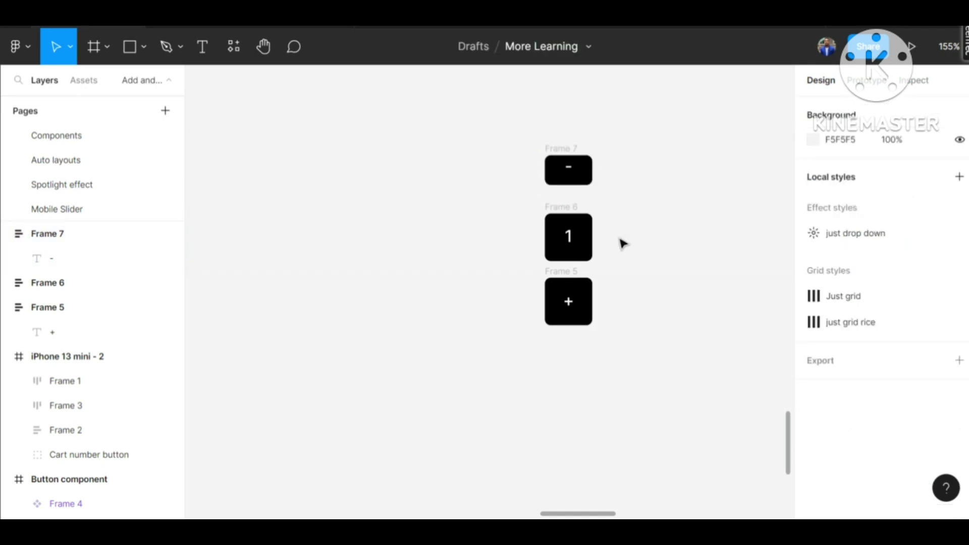
pyautogui.click(585, 177)
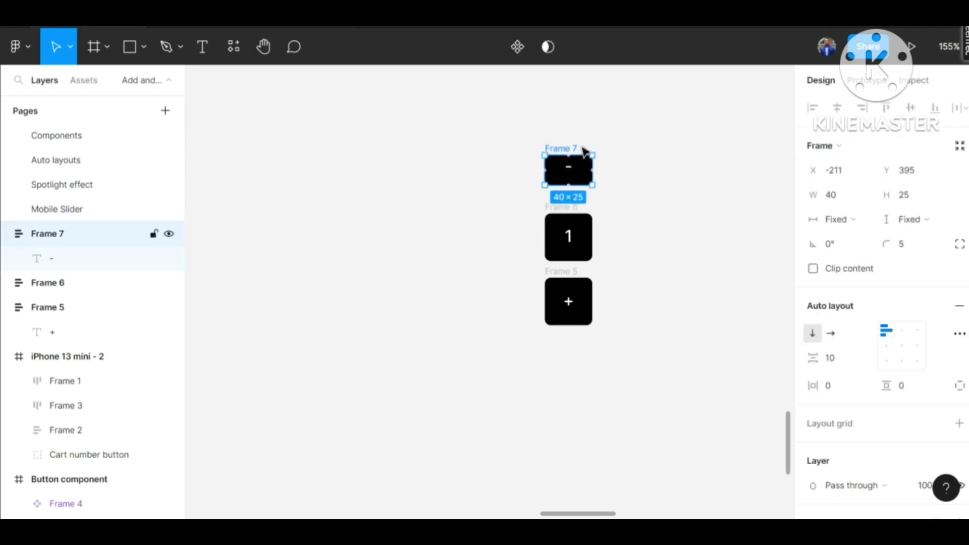
pyautogui.click(961, 388)
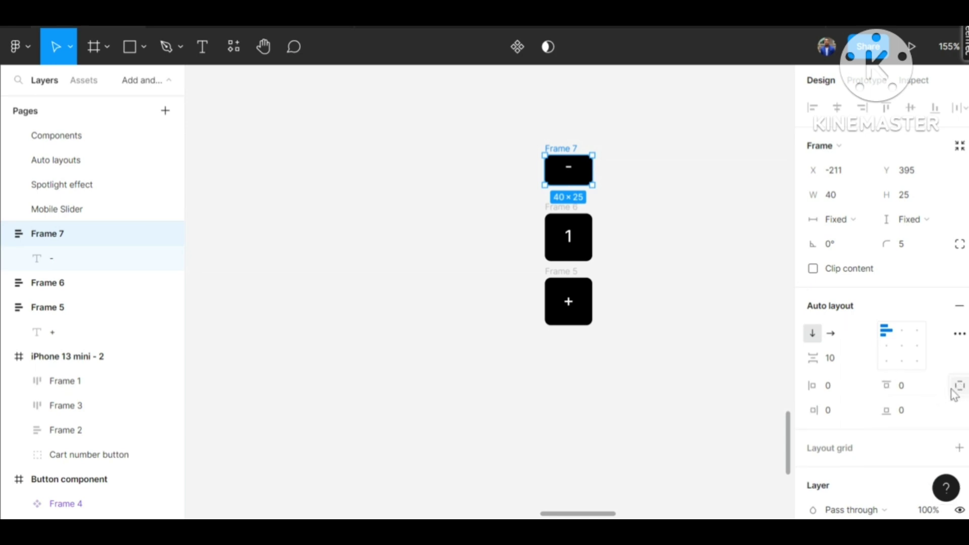
pyautogui.click(905, 392)
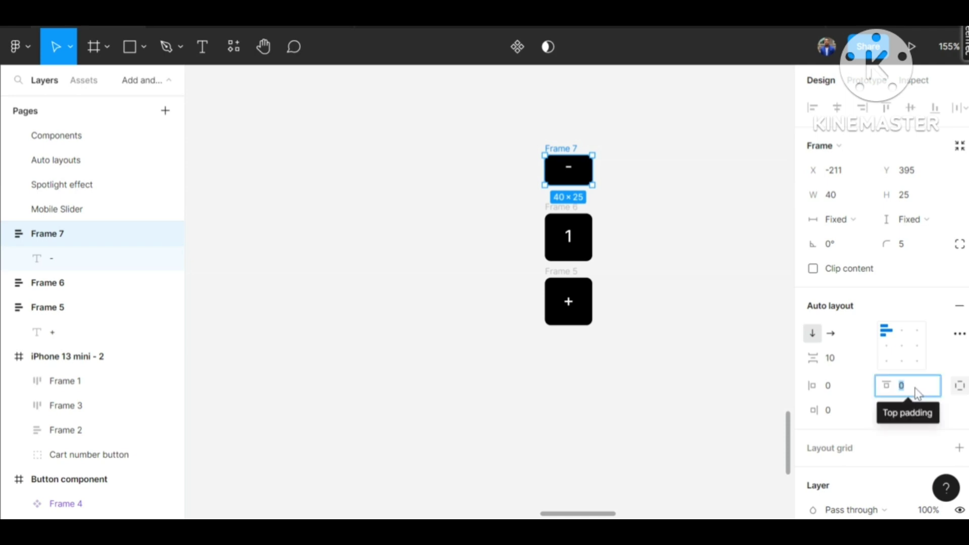
pyautogui.write('2')
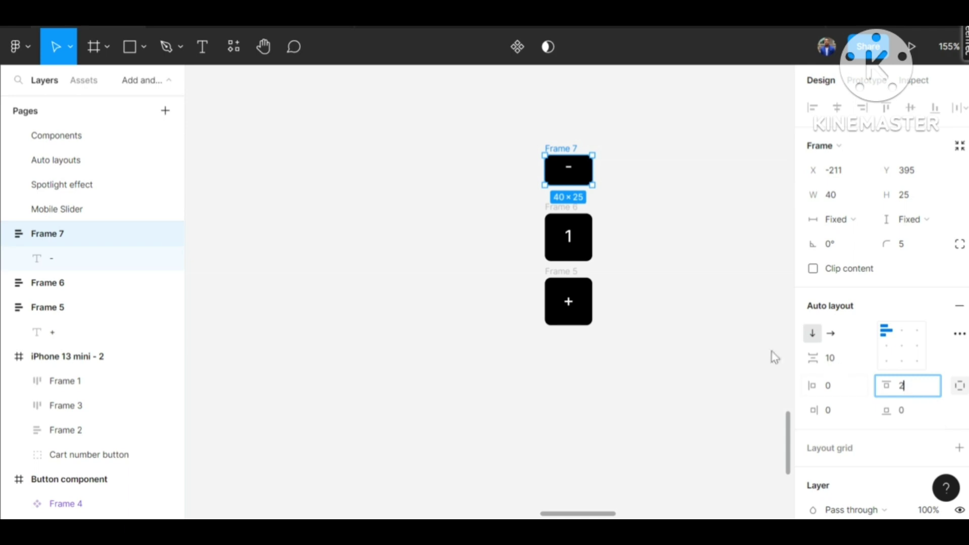
pyautogui.click(711, 312)
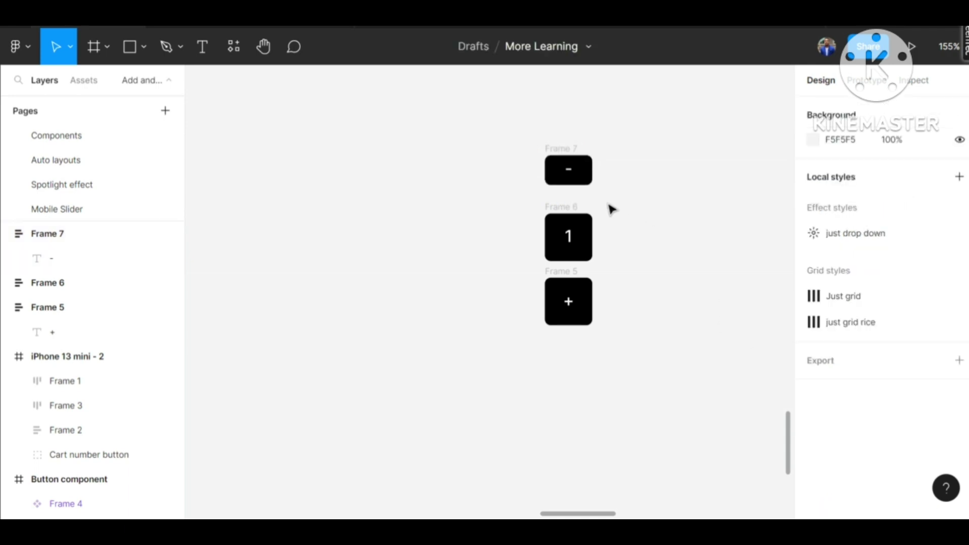
# Step: Set the plus button's height to 25
pyautogui.click(573, 274)
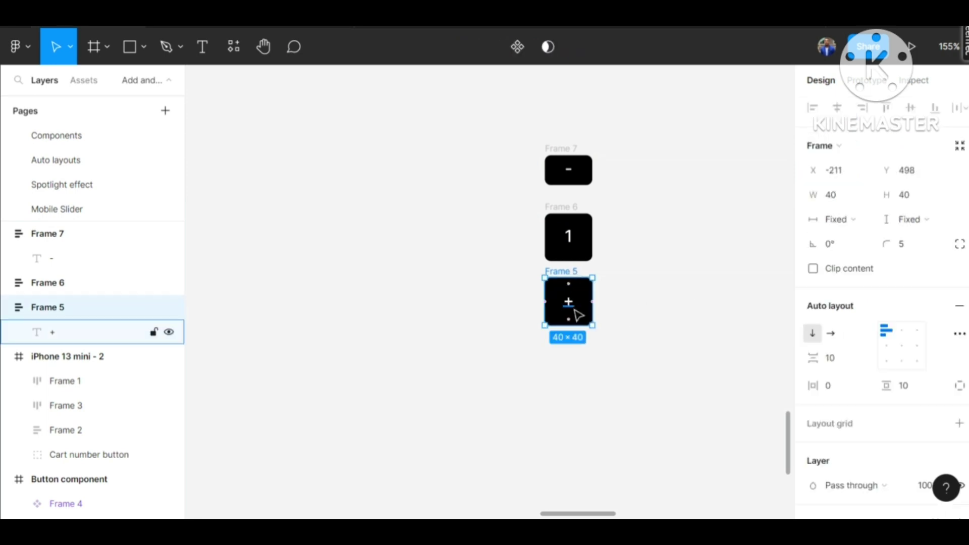
pyautogui.click(909, 206)
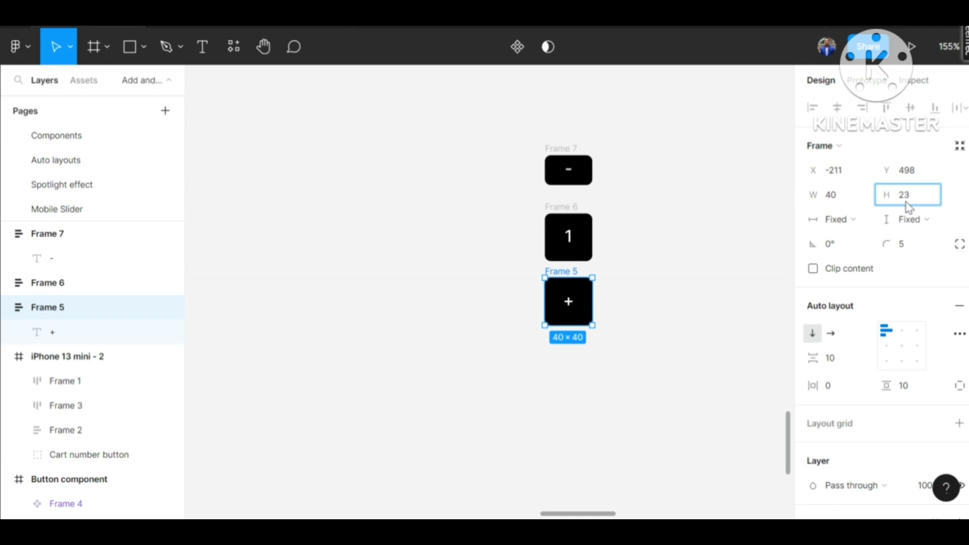
pyautogui.write('25')
pyautogui.click(666, 303)
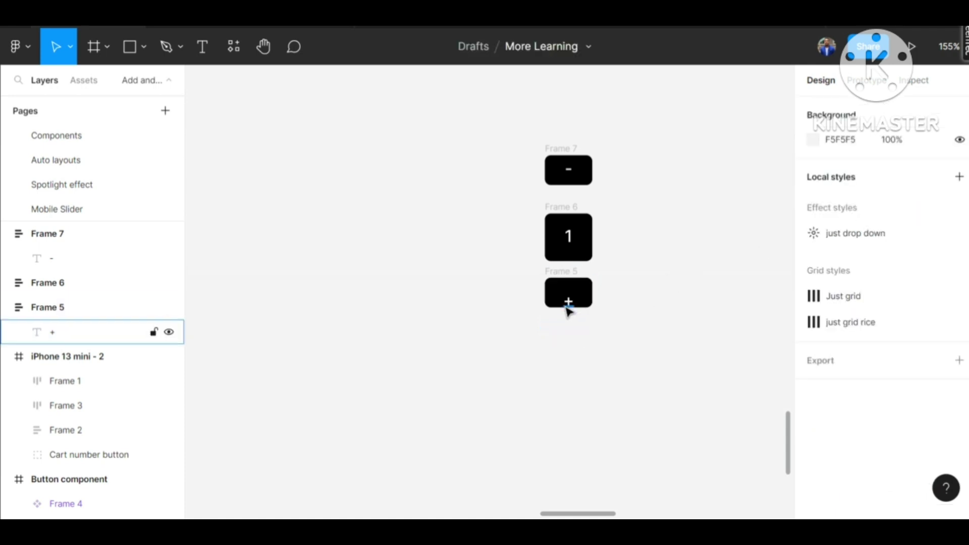
# Step: Give the plus button individual padding with top 2 and bottom 0
pyautogui.click(568, 306)
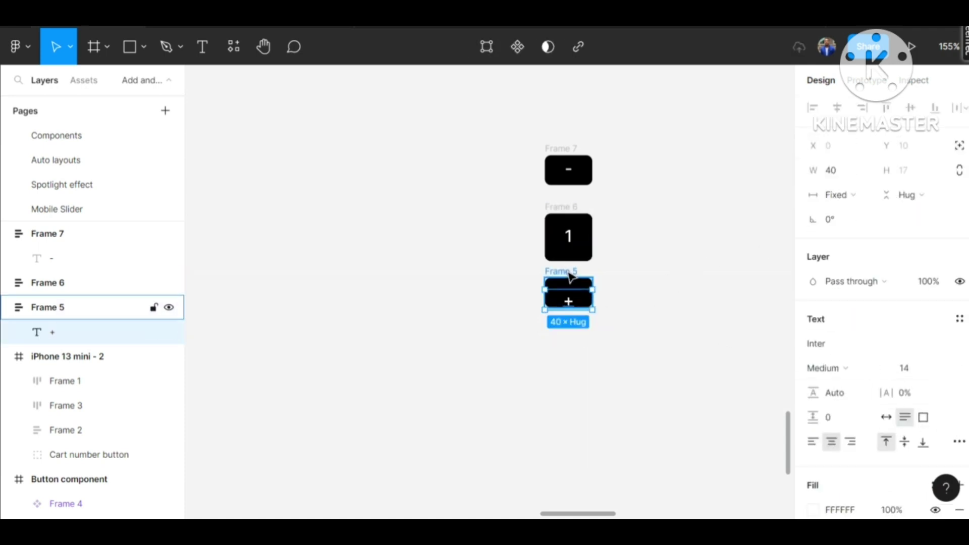
pyautogui.click(101, 307)
pyautogui.click(906, 389)
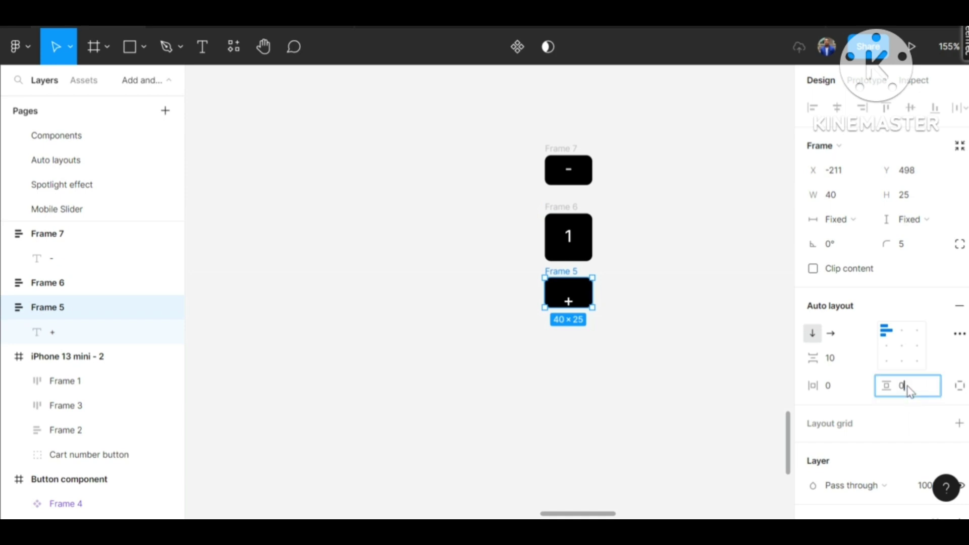
pyautogui.click(959, 385)
pyautogui.click(914, 396)
pyautogui.write('2')
pyautogui.click(911, 411)
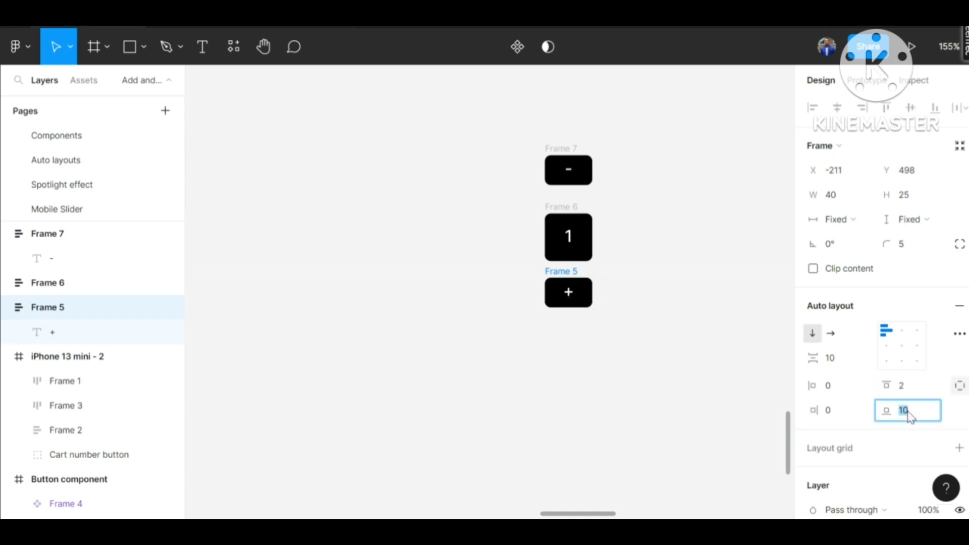
pyautogui.write('0')
pyautogui.press('Return')
pyautogui.click(599, 284)
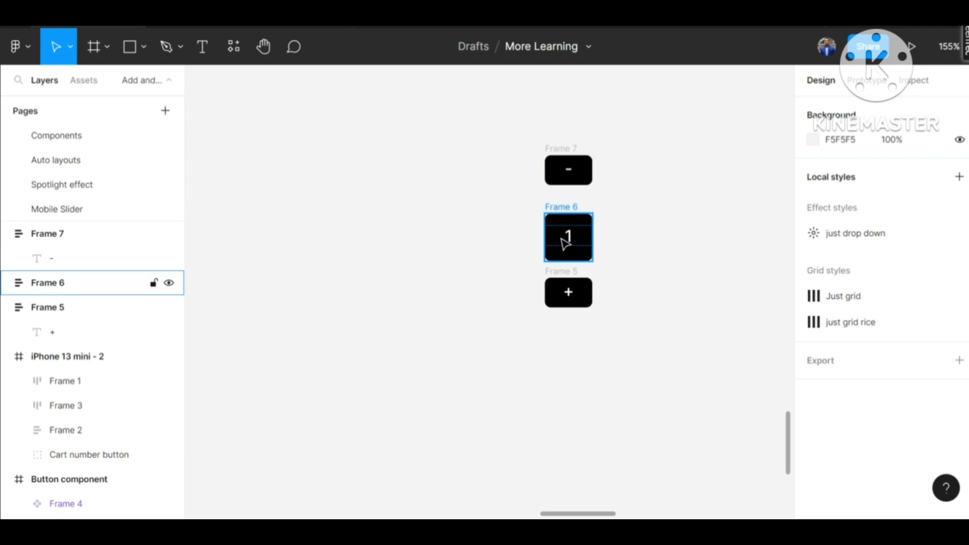
# Step: Rename Frame 5 to 'plus btn' and Frame 6 to 'Number btn'
pyautogui.click(19, 313)
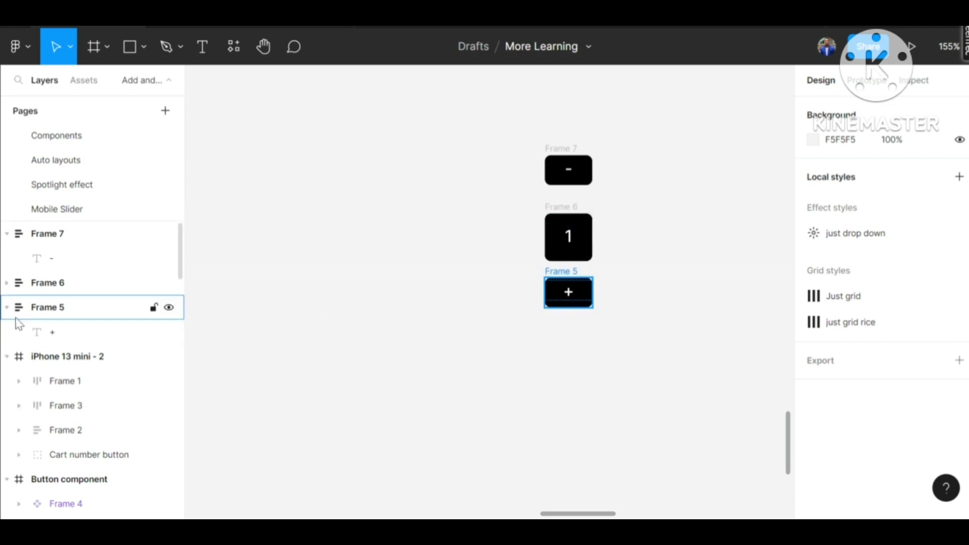
pyautogui.doubleClick(54, 313)
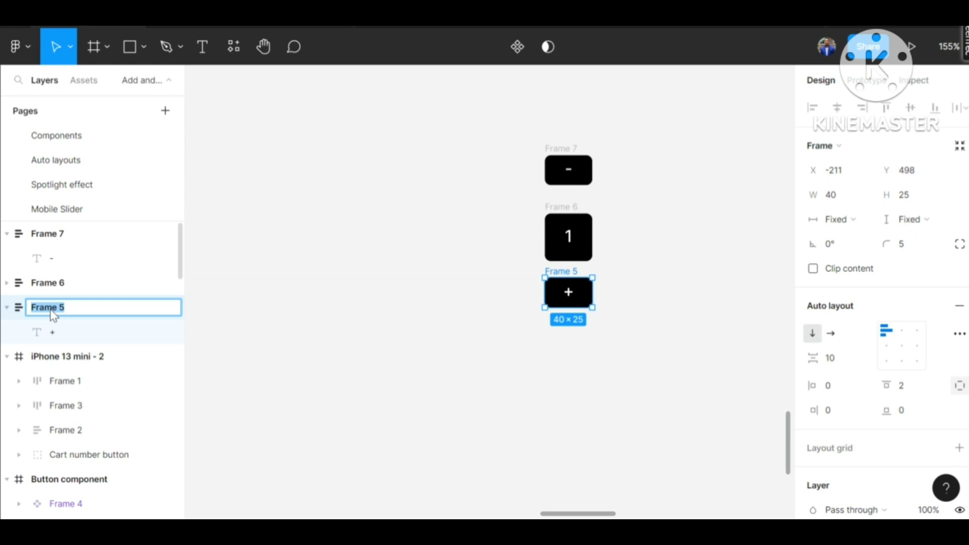
pyautogui.write('plus btn')
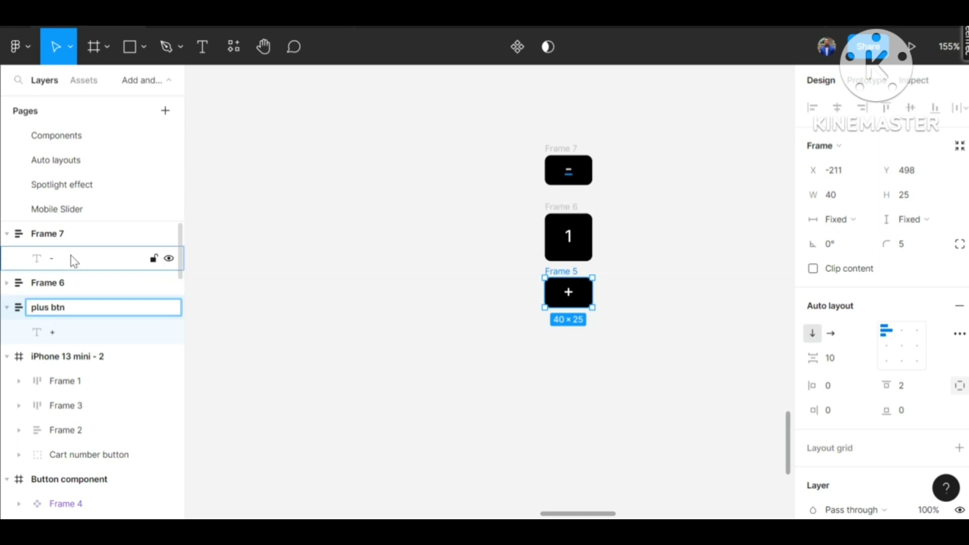
pyautogui.doubleClick(62, 292)
pyautogui.click(62, 292)
pyautogui.write('Number')
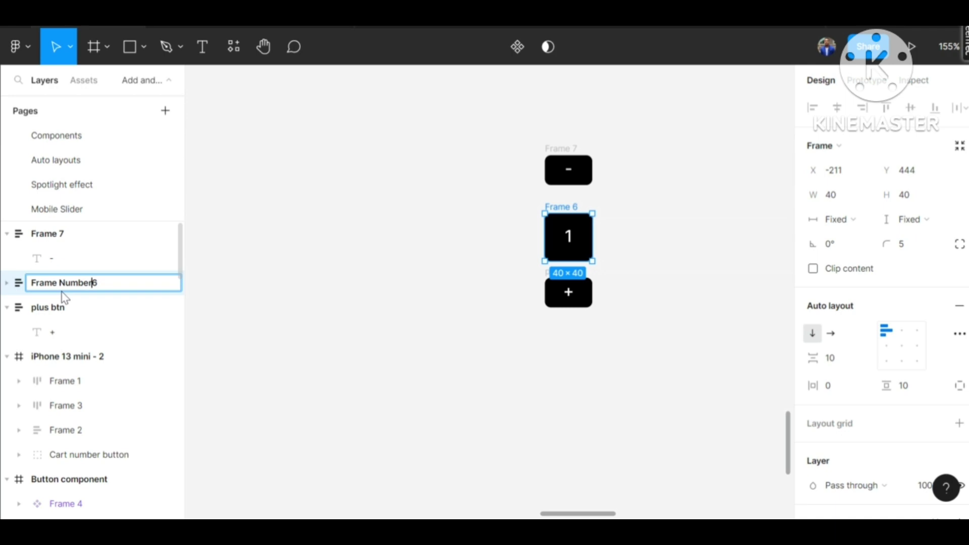
pyautogui.press('BackSpace')
pyautogui.write('mber')
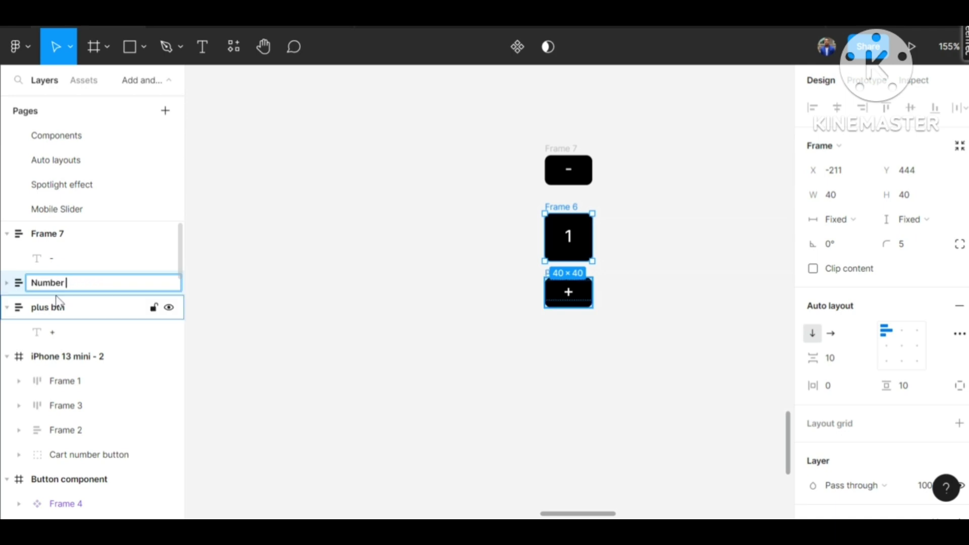
pyautogui.write(' btn')
# Step: Rename Frame 7 to 'Minus btn'
pyautogui.click(61, 238)
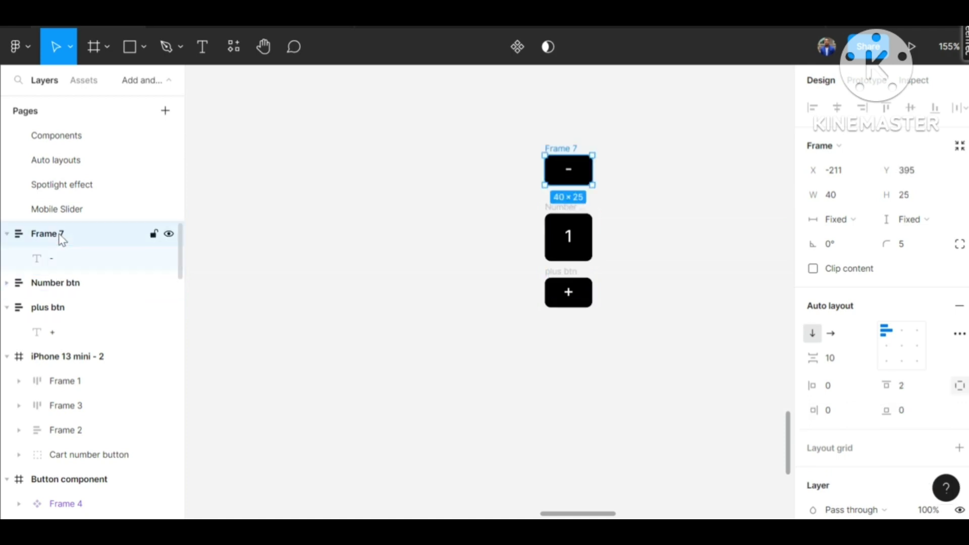
pyautogui.doubleClick(61, 238)
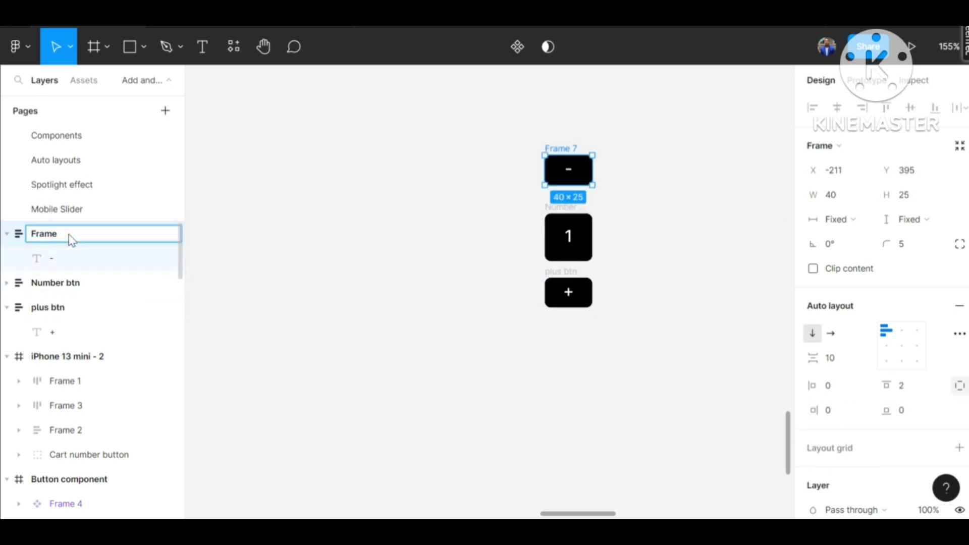
pyautogui.press('BackSpace')
pyautogui.press('BackSpace')
pyautogui.press('BackSpace')
pyautogui.press('BackSpace')
pyautogui.press('BackSpace')
pyautogui.write('Minus btn')
pyautogui.click(254, 230)
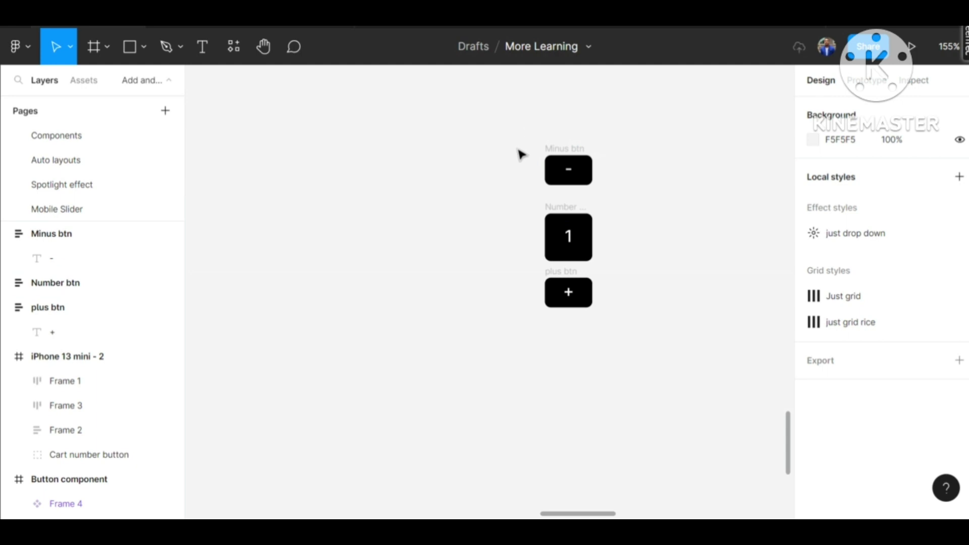
# Step: Wrap the minus, number and plus buttons in a 40×128 frame named 'Counter'
pyautogui.moveTo(527, 124); pyautogui.dragTo(635, 356)
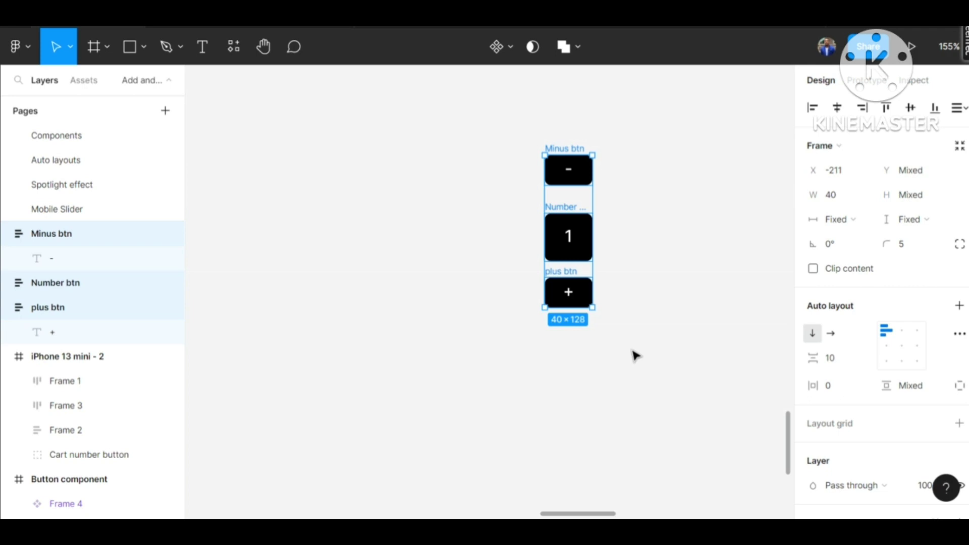
pyautogui.hotkey('ctrl', 'alt', 'g')
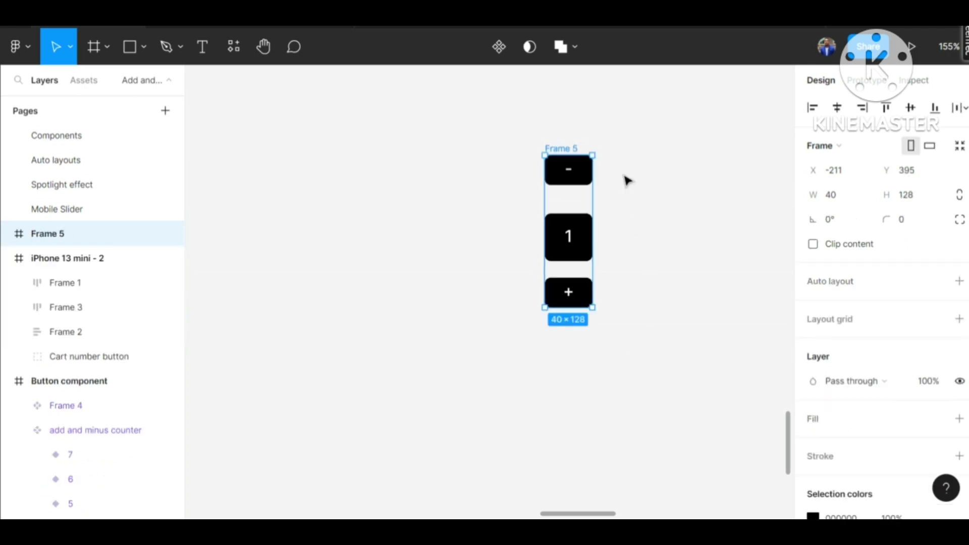
pyautogui.doubleClick(569, 149)
pyautogui.write('Coun')
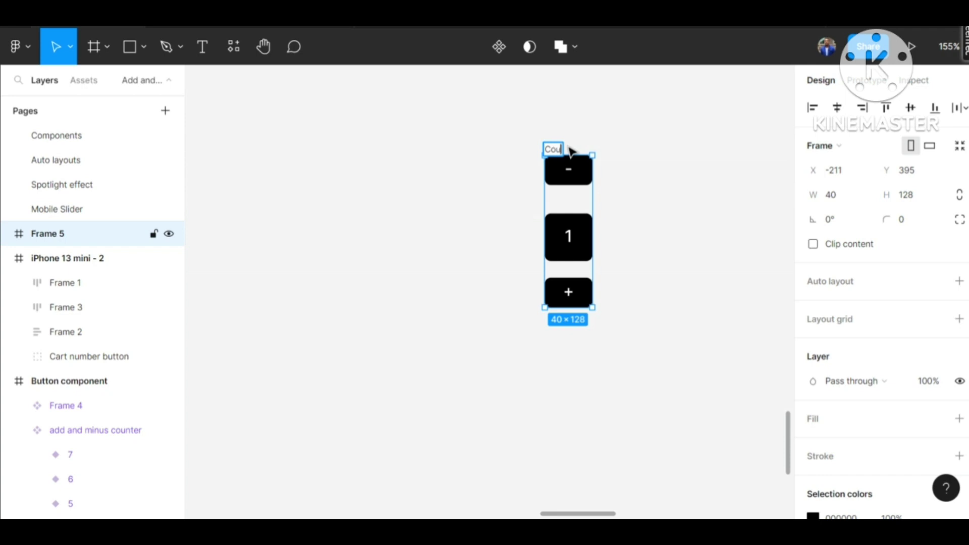
pyautogui.write('ter')
# Step: Distribute the Counter buttons vertically with a spacing of 1
pyautogui.click(501, 173)
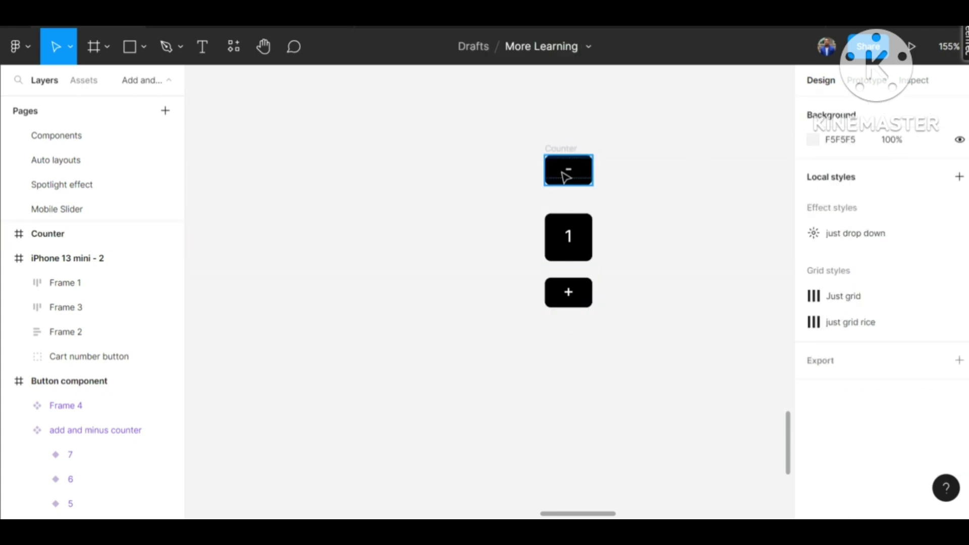
pyautogui.click(566, 153)
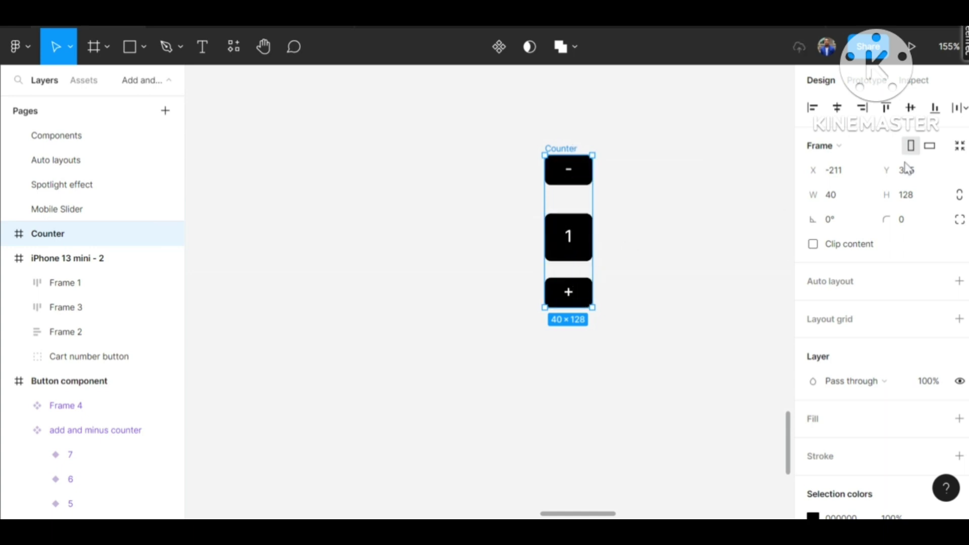
pyautogui.click(959, 108)
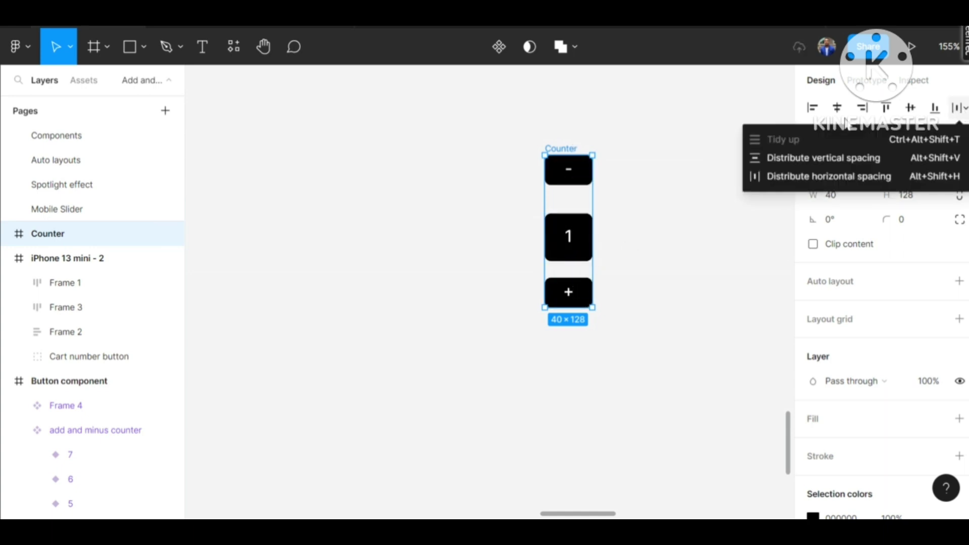
pyautogui.click(802, 159)
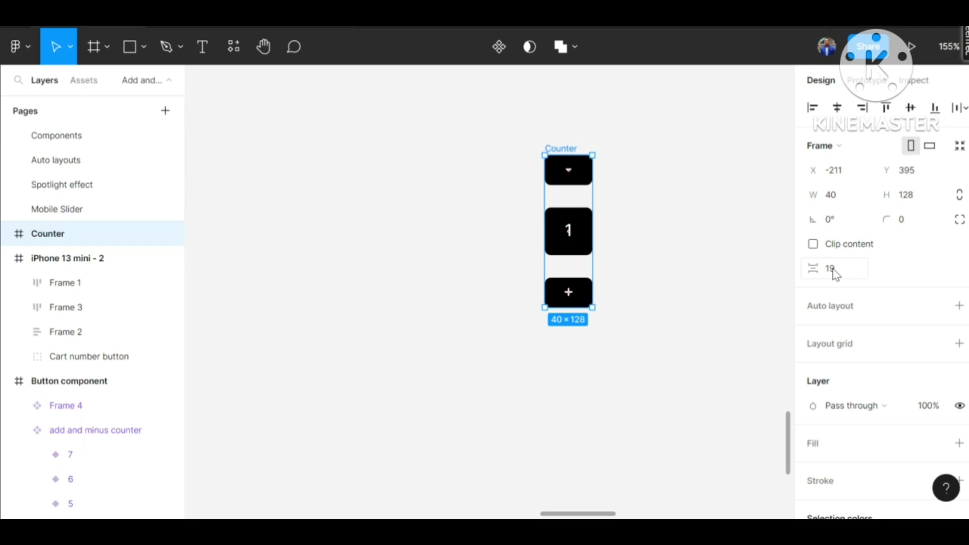
pyautogui.press('1')
pyautogui.click(833, 270)
pyautogui.hotkey('ctrl', 'z')
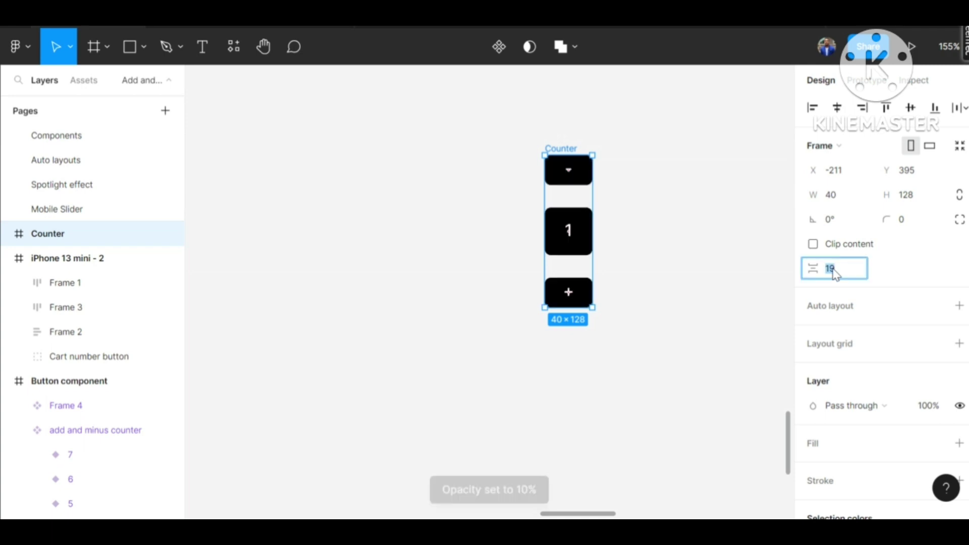
pyautogui.write('1')
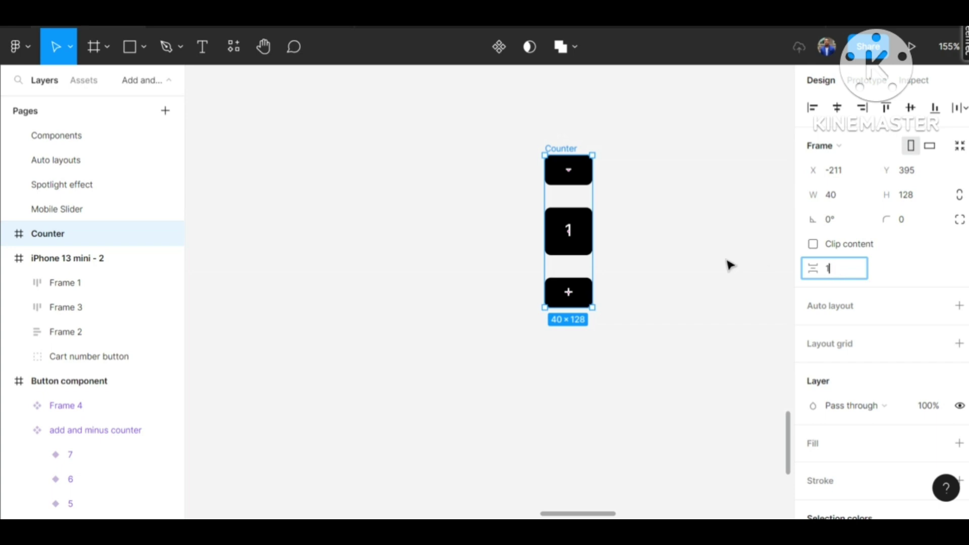
pyautogui.click(630, 209)
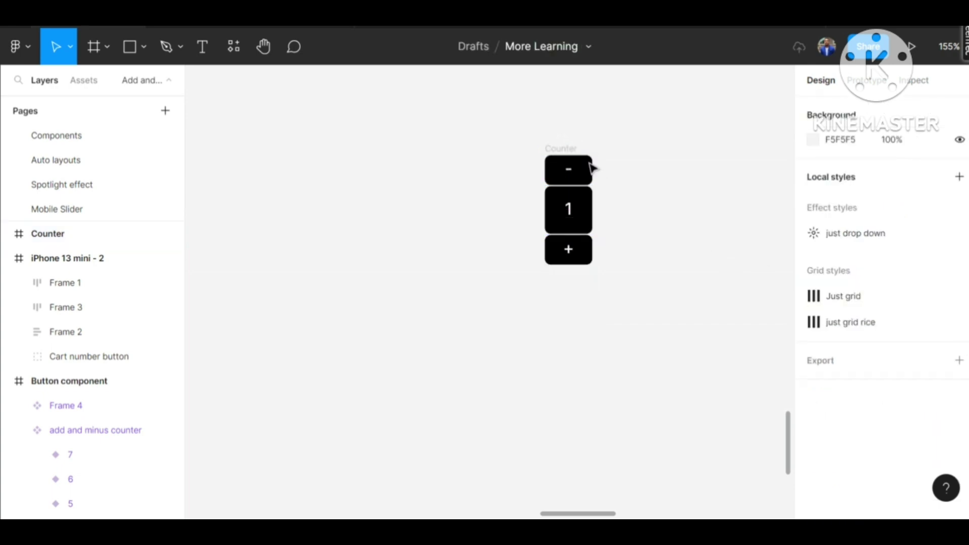
# Step: Shrink the Counter frame to 40×92 so it fits the buttons
pyautogui.click(562, 149)
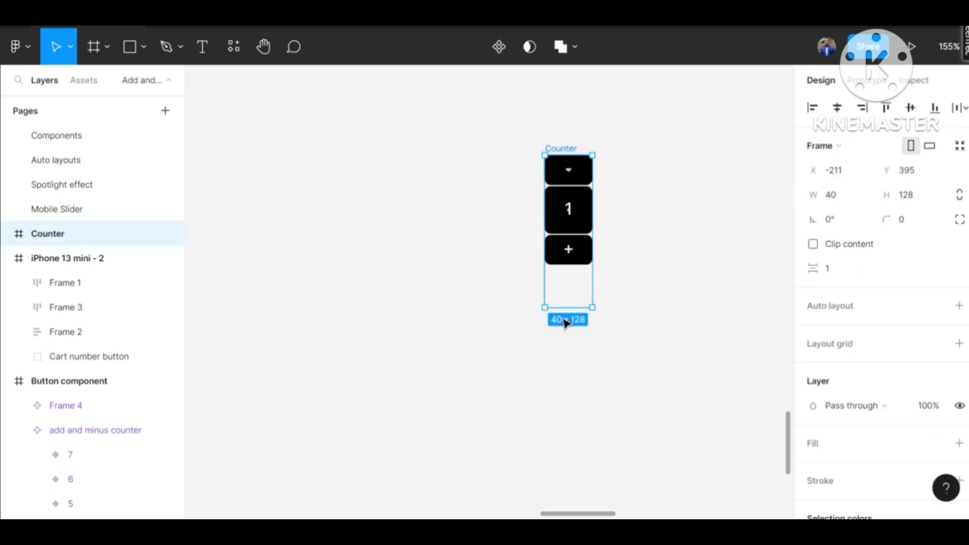
pyautogui.moveTo(563, 307); pyautogui.dragTo(564, 263)
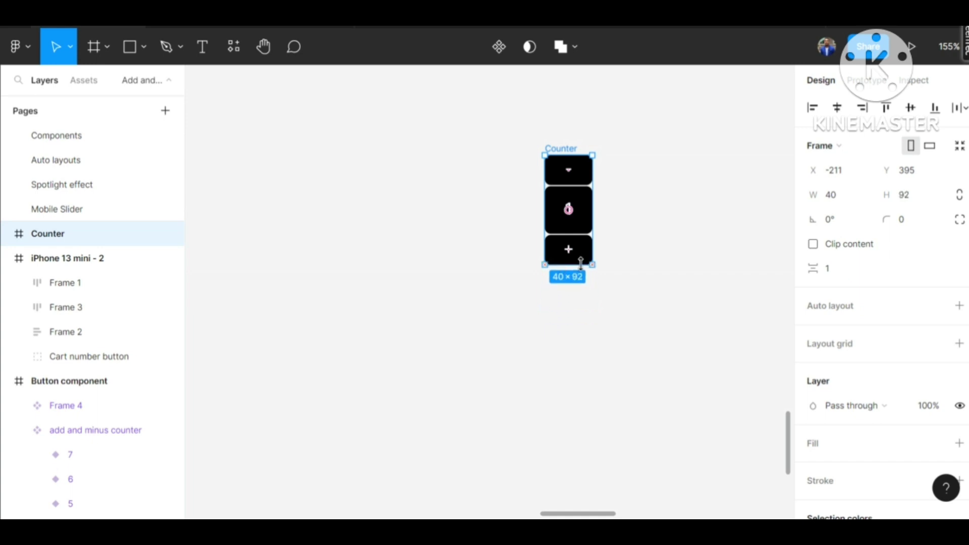
pyautogui.click(662, 257)
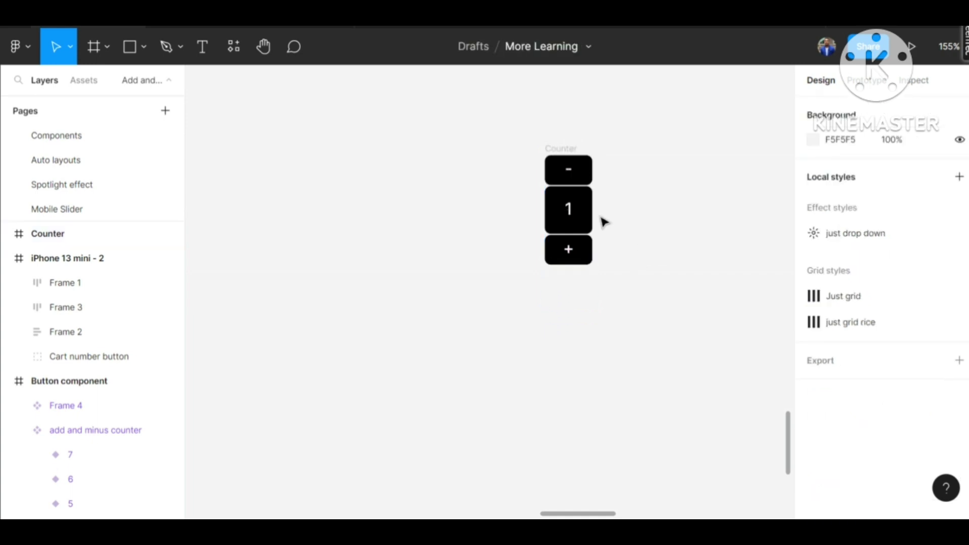
# Step: Rename the Counter frame to 'Counter/1'
pyautogui.doubleClick(570, 148)
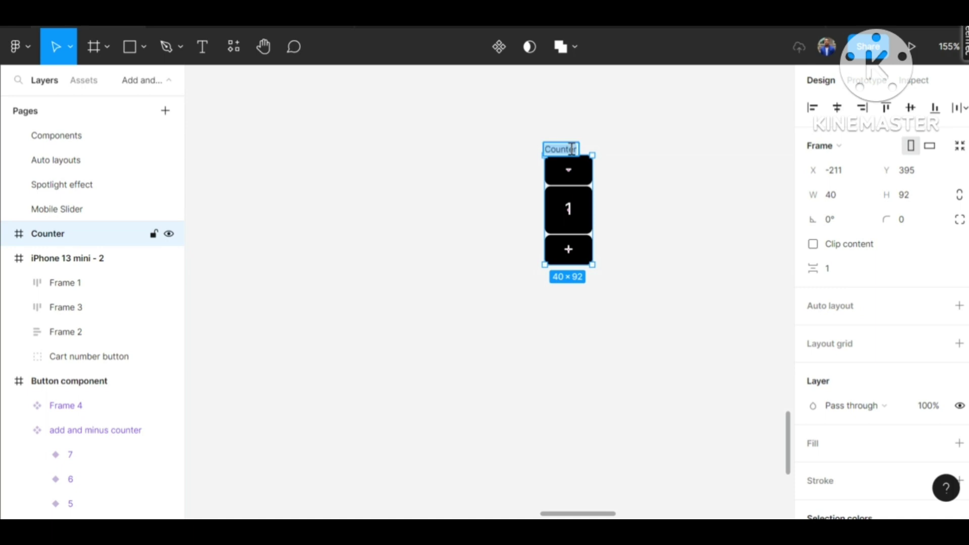
pyautogui.click(578, 150)
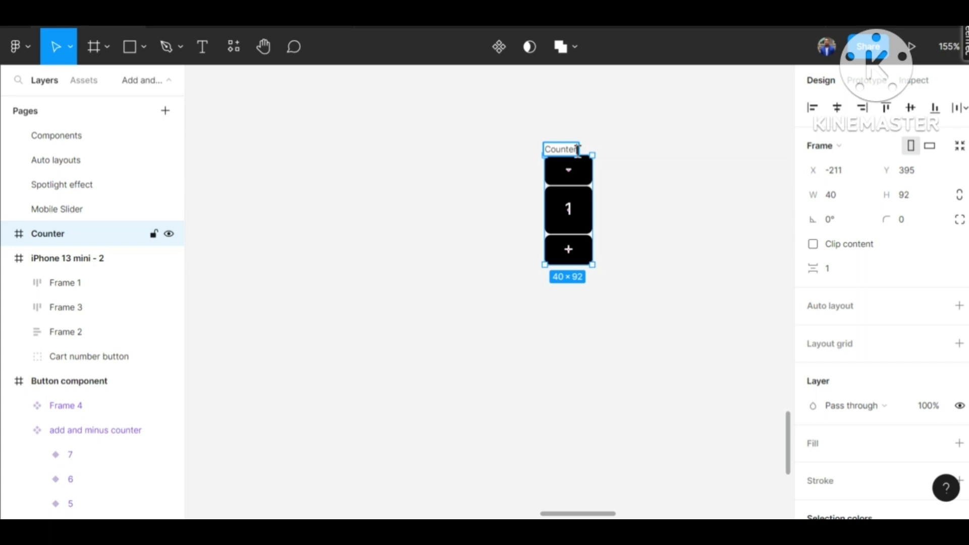
pyautogui.write('/1')
pyautogui.click(613, 160)
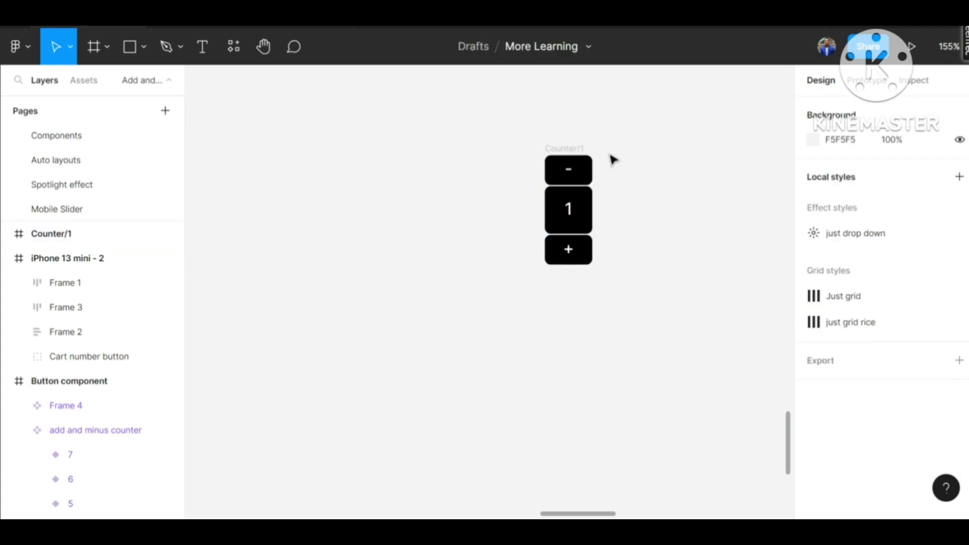
# Step: Duplicate Counter/1 into seven copies lined up side by side
pyautogui.click(568, 154)
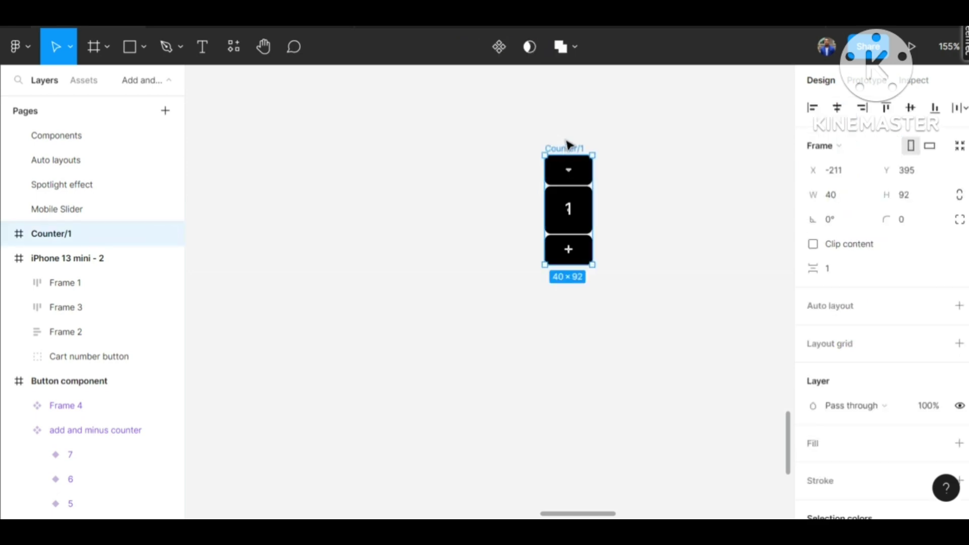
pyautogui.moveTo(567, 154); pyautogui.dragTo(550, 151)
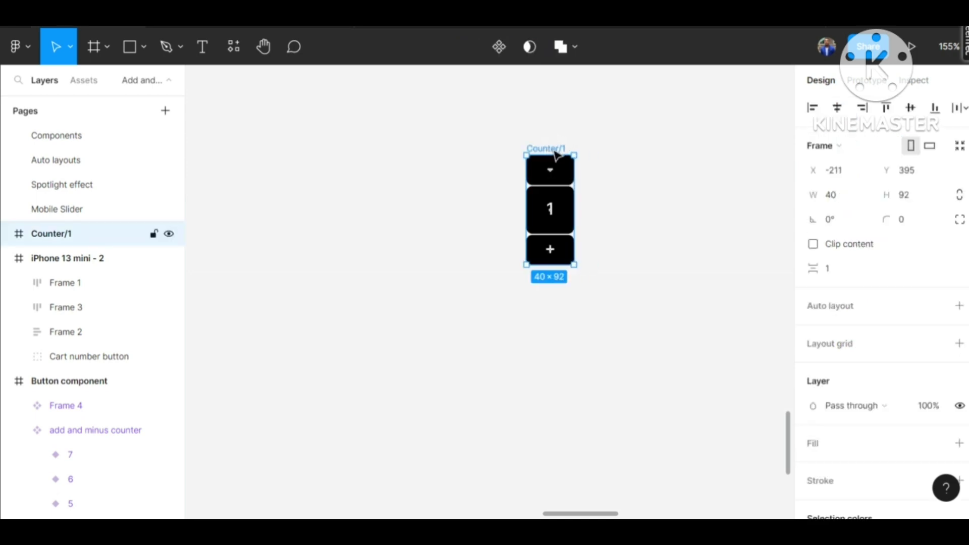
pyautogui.moveTo(559, 155); pyautogui.dragTo(616, 155)
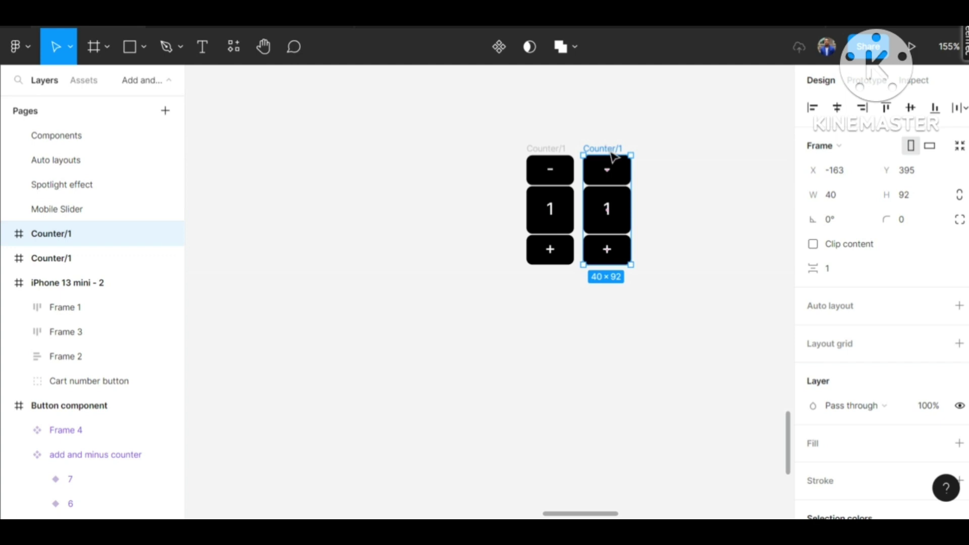
pyautogui.hotkey('ctrl', 'd')
pyautogui.hotkey('ctrl', 'd')
pyautogui.hotkey('ctrl', 'd')
pyautogui.hotkey('ctrl', 'd')
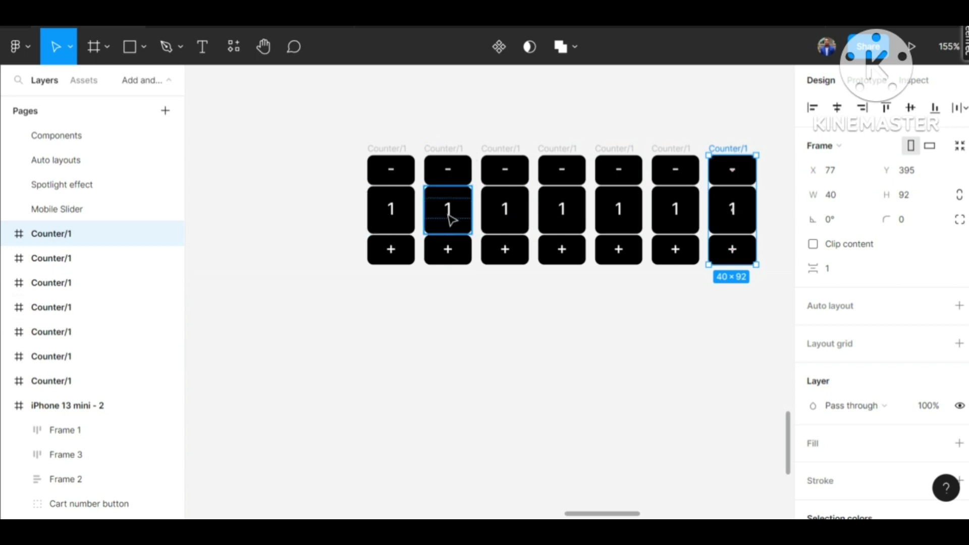
# Step: Change the second, third and fourth counters' numbers to 2, 3 and 4
pyautogui.click(450, 219)
pyautogui.doubleClick(451, 218)
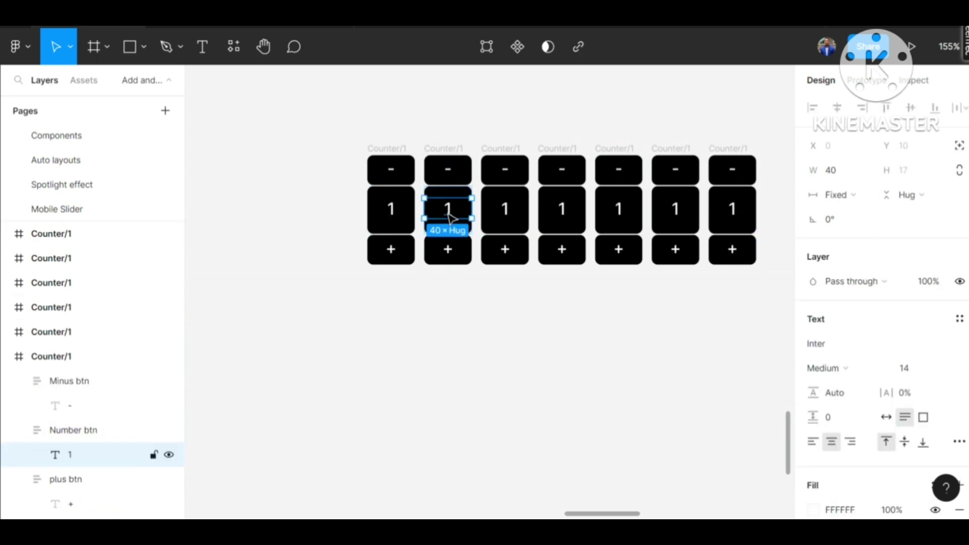
pyautogui.doubleClick(449, 215)
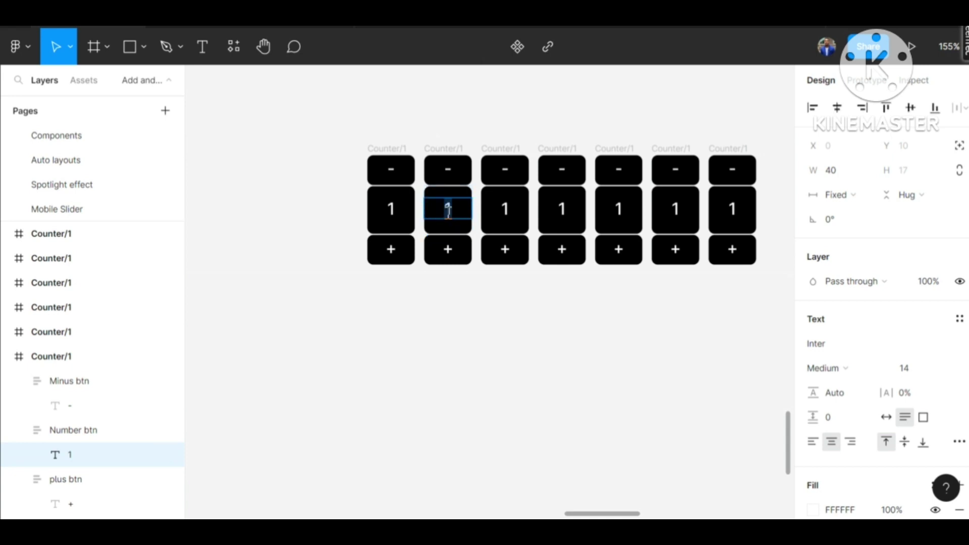
pyautogui.write('2')
pyautogui.click(507, 212)
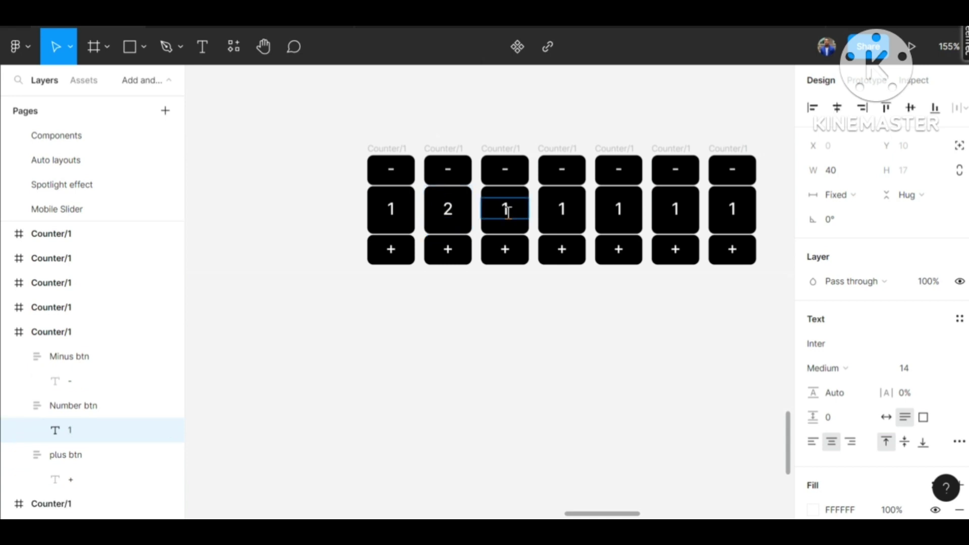
pyautogui.doubleClick(508, 212)
pyautogui.write('3')
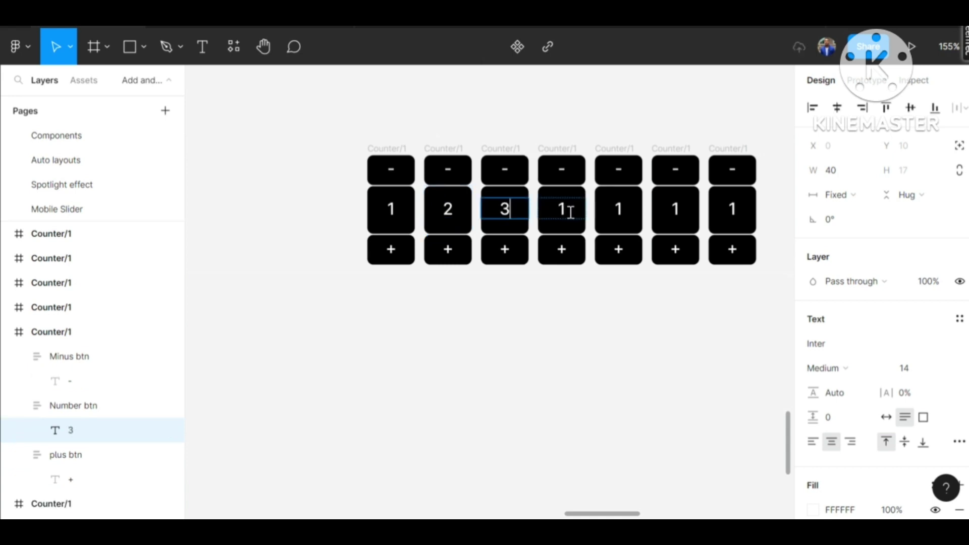
pyautogui.click(570, 212)
pyautogui.doubleClick(570, 212)
pyautogui.write('4')
# Step: Change the fifth, sixth and seventh counters' numbers to 5, 6 and 7
pyautogui.click(624, 210)
pyautogui.write('5')
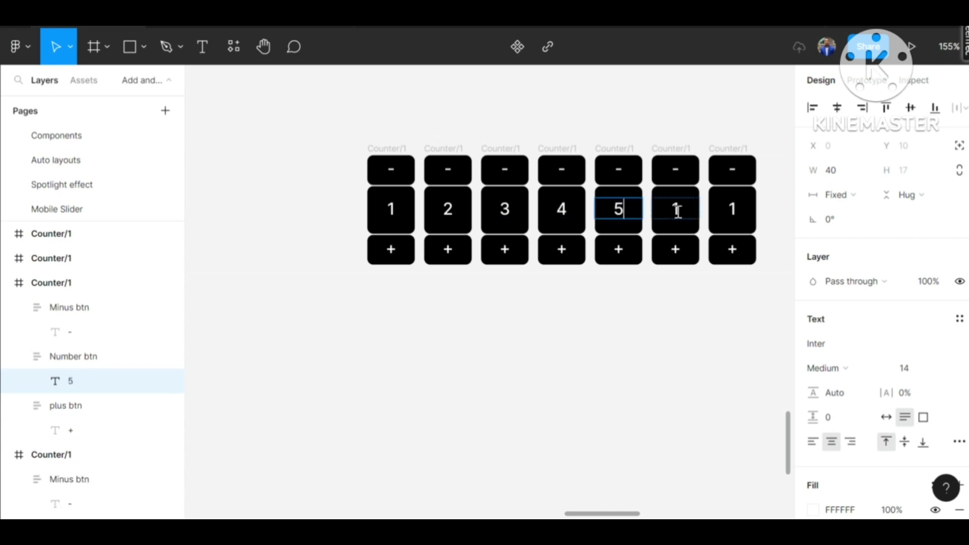
pyautogui.doubleClick(677, 212)
pyautogui.write('6')
pyautogui.click(734, 209)
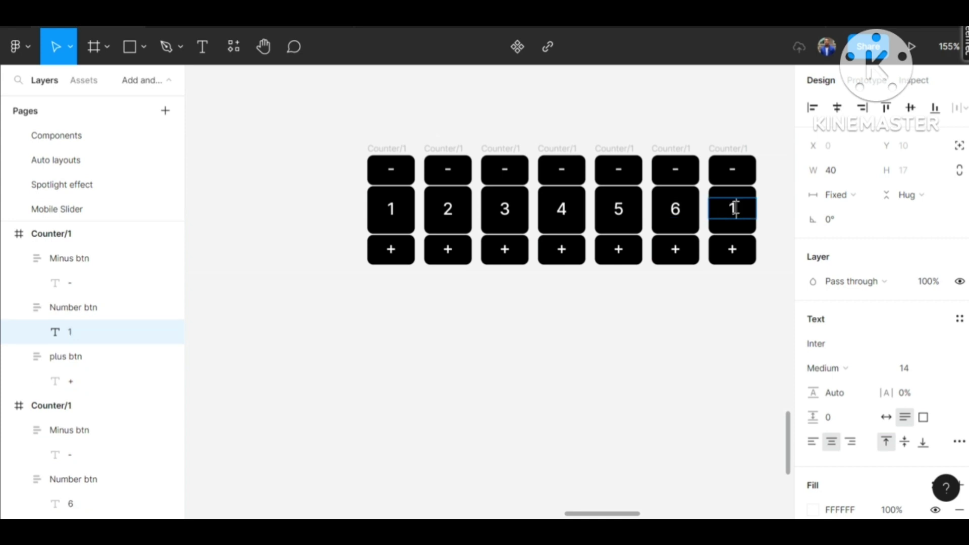
pyautogui.doubleClick(734, 208)
pyautogui.write('7')
pyautogui.press('Escape')
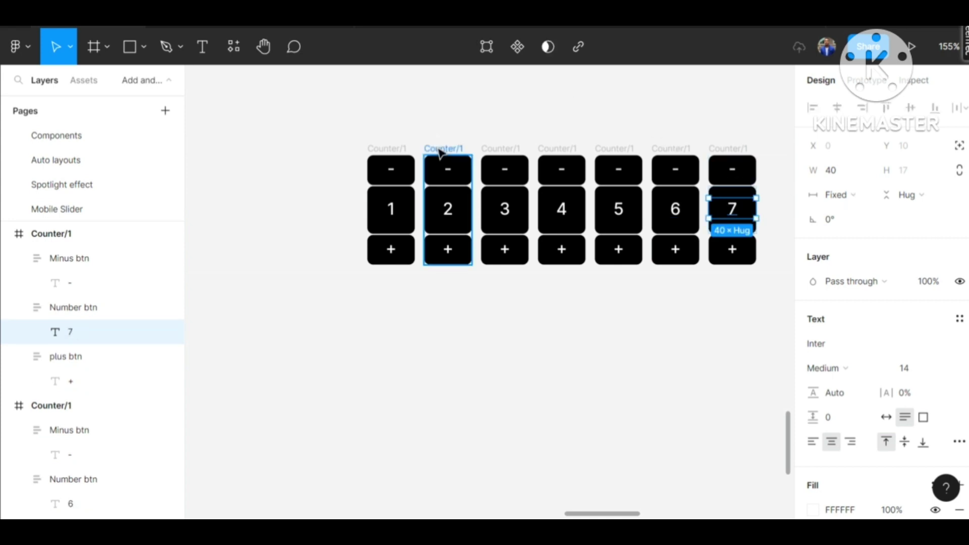
# Step: Rename the second to fourth counter frames Counter/2, Counter/3 and Counter/4
pyautogui.scroll(2, 431, 154)
pyautogui.hscroll(2, 469, 160)
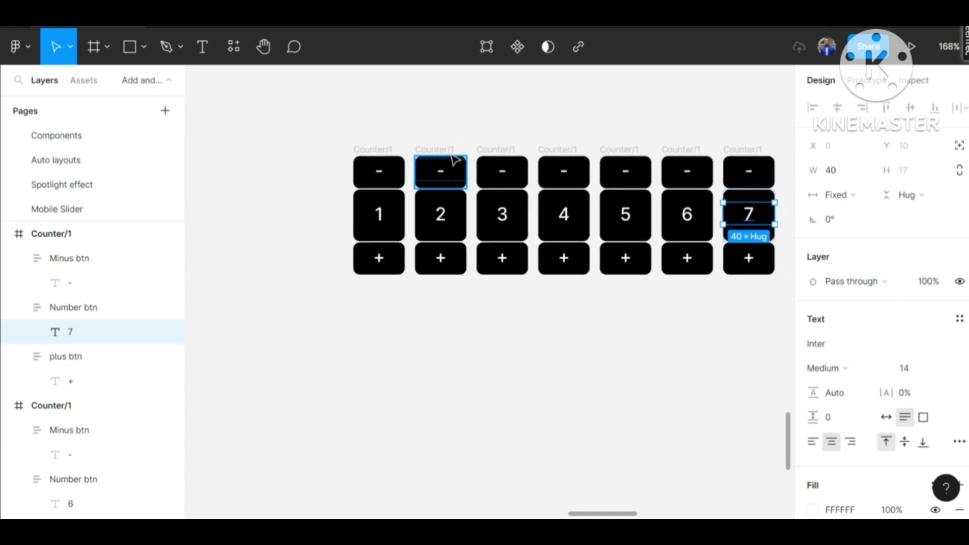
pyautogui.click(449, 153)
pyautogui.doubleClick(448, 151)
pyautogui.click(447, 150)
pyautogui.write('2')
pyautogui.click(507, 150)
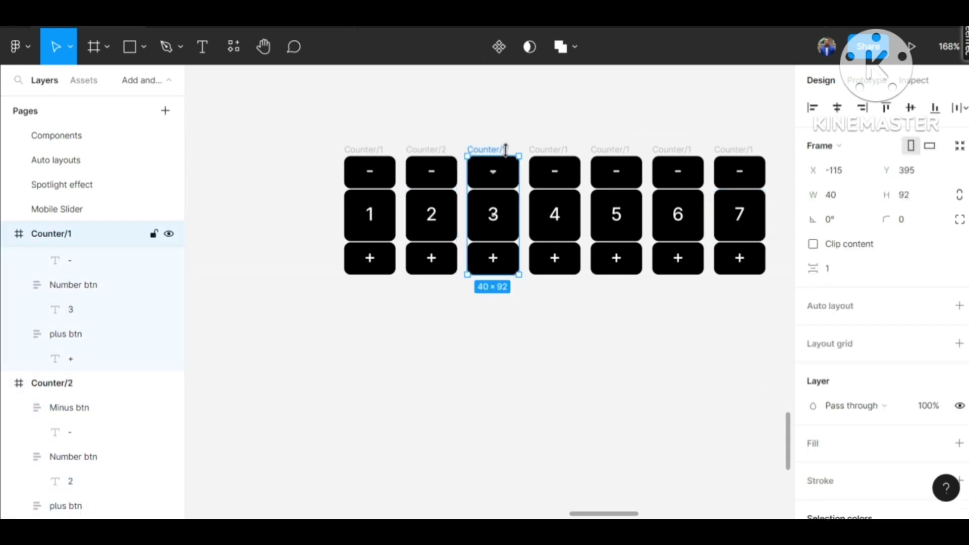
pyautogui.doubleClick(506, 150)
pyautogui.click(506, 150)
pyautogui.write('3')
pyautogui.click(555, 150)
pyautogui.doubleClick(566, 149)
pyautogui.click(568, 148)
pyautogui.press('BackSpace')
pyautogui.write('4')
# Step: Rename the fifth to seventh counter frames Counter/5, Counter/6 and Counter/7
pyautogui.click(629, 151)
pyautogui.doubleClick(630, 150)
pyautogui.click(630, 150)
pyautogui.press('BackSpace')
pyautogui.click(687, 149)
pyautogui.doubleClick(689, 149)
pyautogui.write('6')
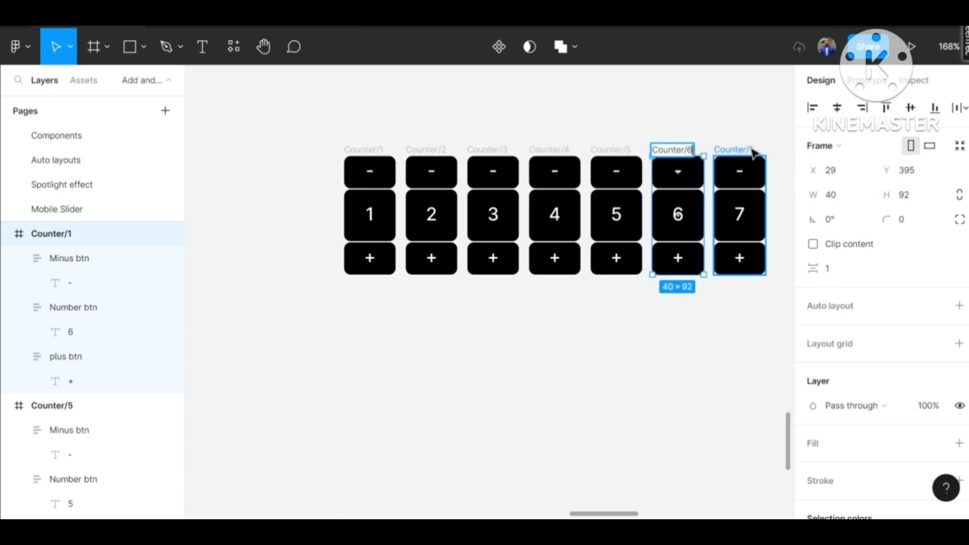
pyautogui.click(751, 150)
pyautogui.doubleClick(752, 149)
pyautogui.click(751, 148)
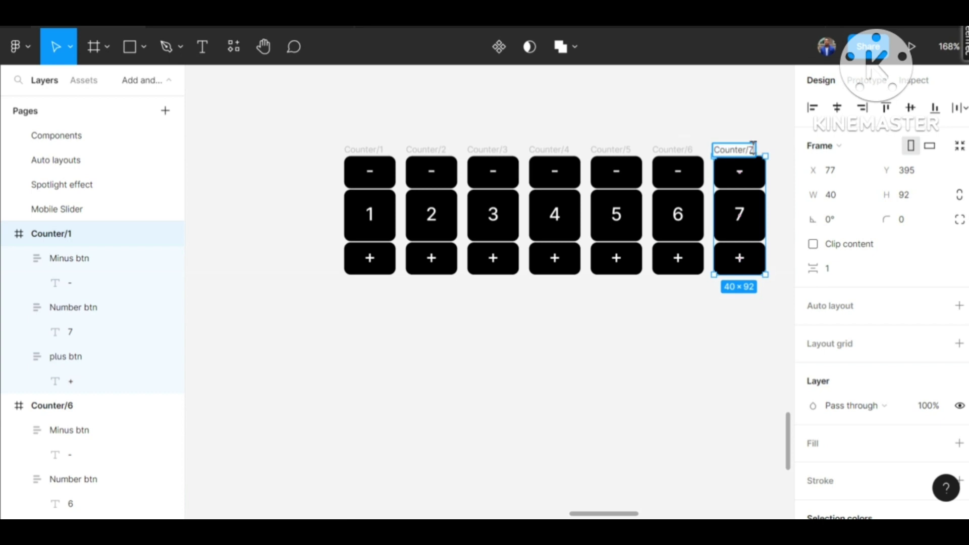
pyautogui.write('7')
pyautogui.click(696, 141)
pyautogui.hscroll(2, 562, 135)
# Step: Combine the seven counters into a Counter component set with Property 1 values 1–7
pyautogui.moveTo(279, 118); pyautogui.dragTo(764, 331)
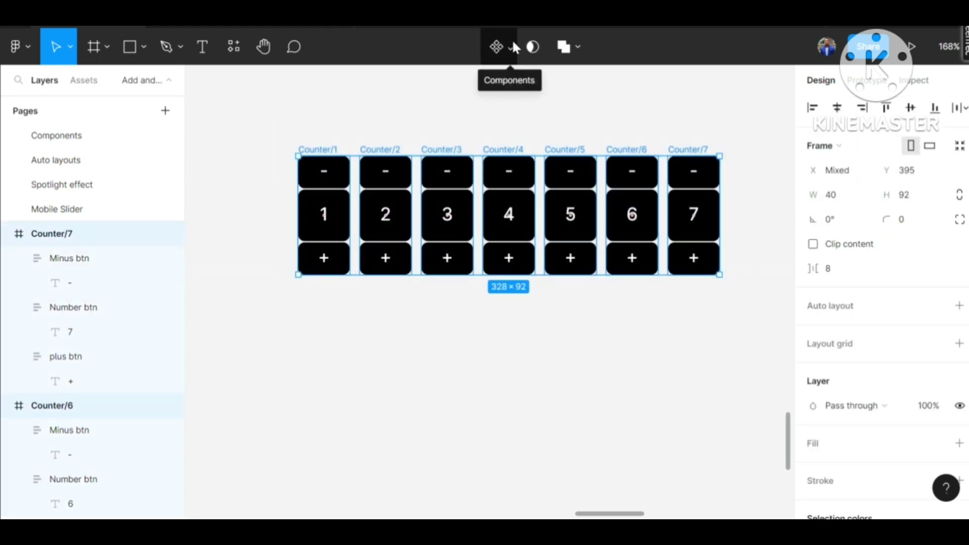
pyautogui.click(511, 44)
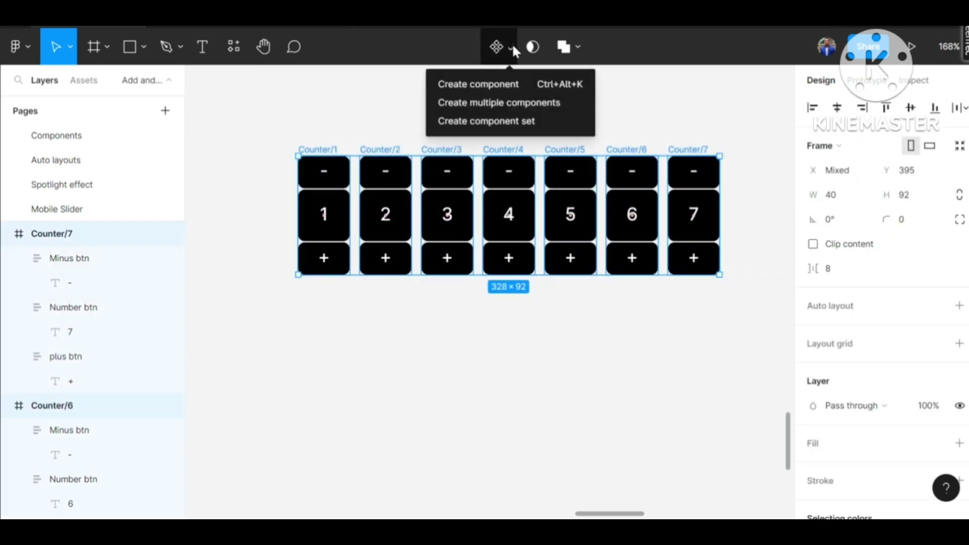
pyautogui.click(487, 123)
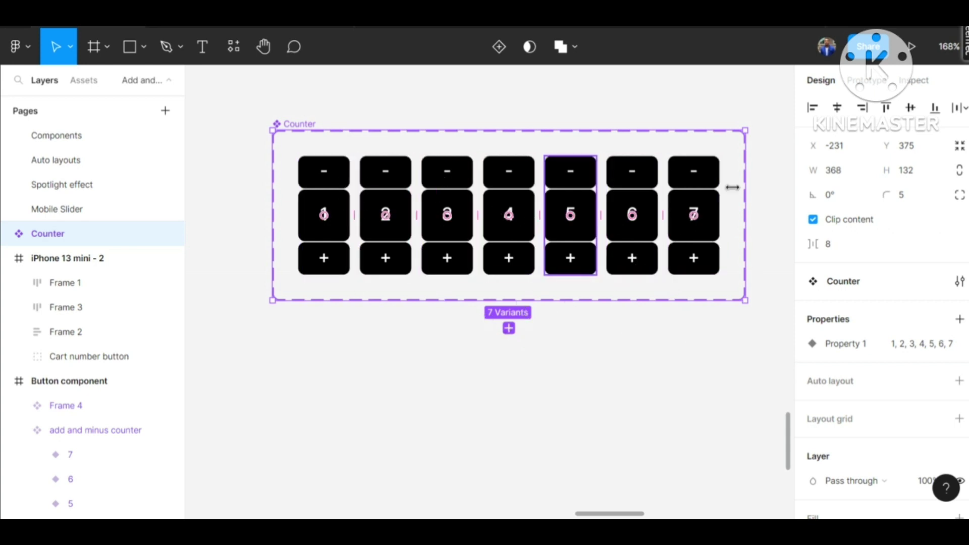
pyautogui.click(864, 82)
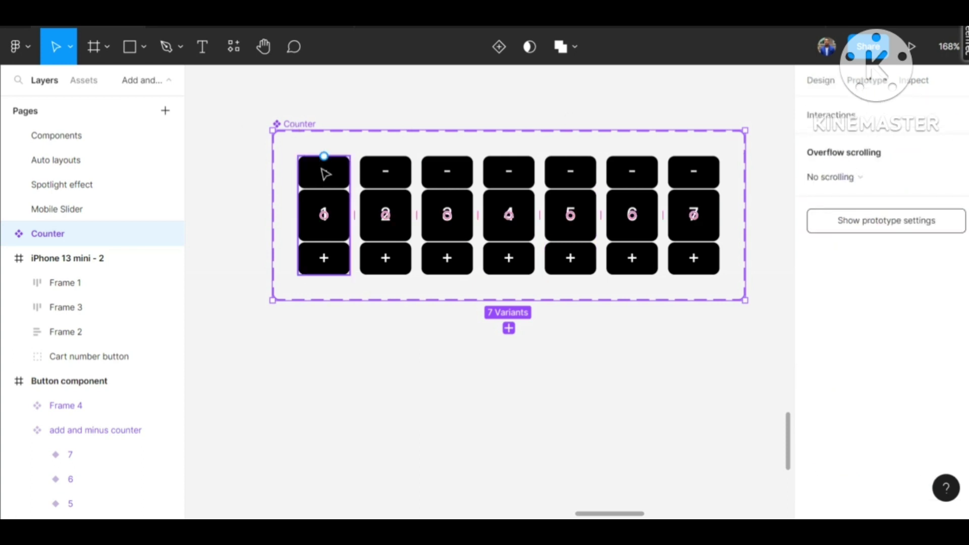
# Step: Link variant 1 plus to 2, variant 2 minus/plus to 1 and 3, variant 3 minus to 2
pyautogui.keyDown('ctrl'); pyautogui.click(324, 260); pyautogui.keyUp('ctrl')
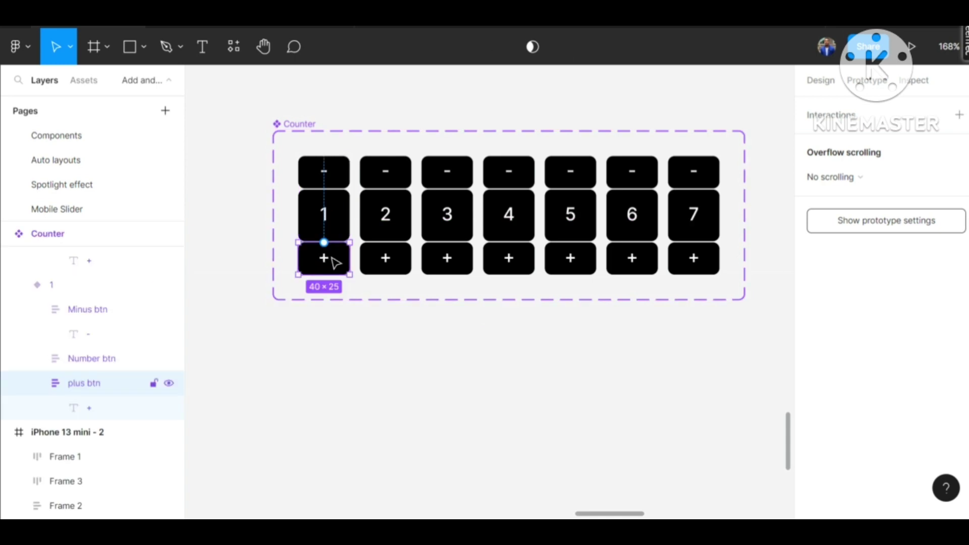
pyautogui.moveTo(349, 258); pyautogui.dragTo(377, 227)
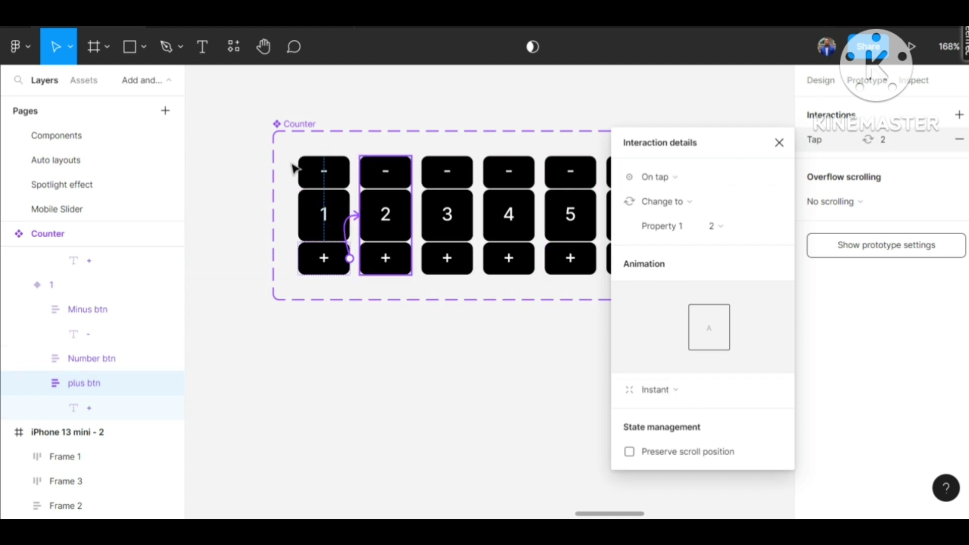
pyautogui.click(370, 173)
pyautogui.click(372, 171)
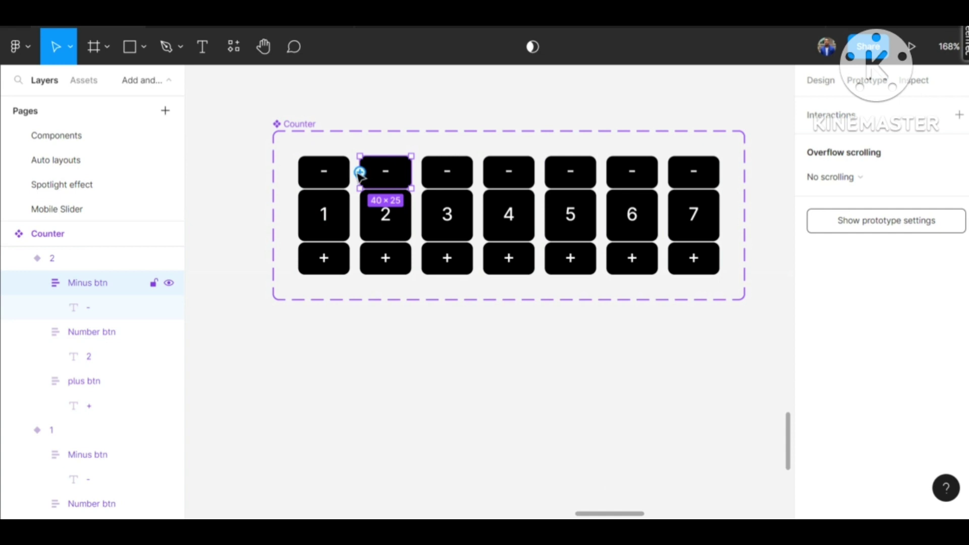
pyautogui.moveTo(360, 173); pyautogui.dragTo(325, 213)
pyautogui.click(394, 269)
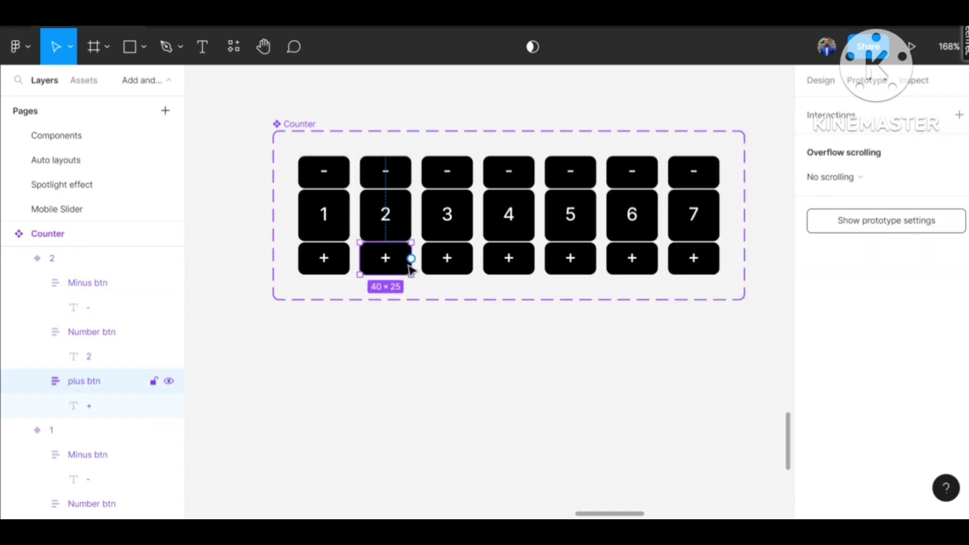
pyautogui.moveTo(412, 258); pyautogui.dragTo(447, 222)
pyautogui.click(462, 172)
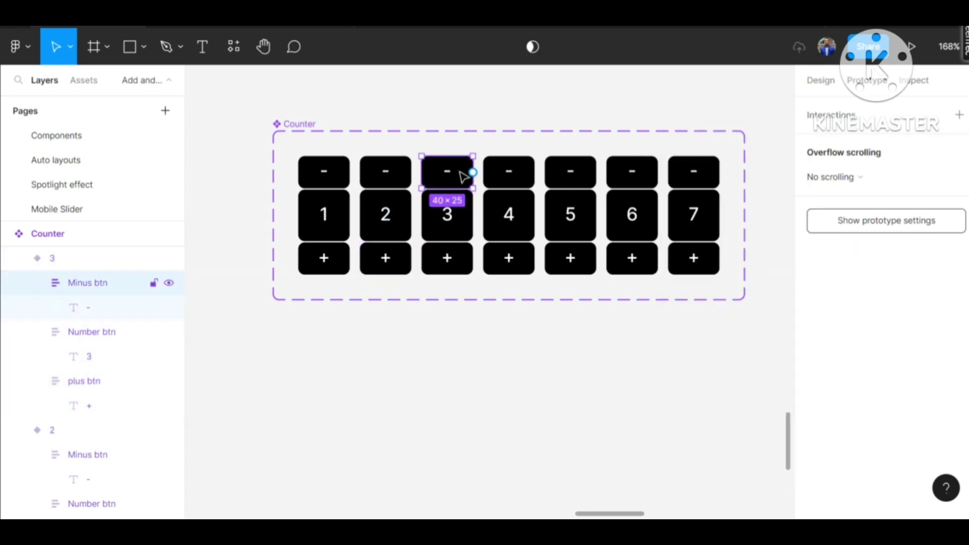
pyautogui.moveTo(473, 172); pyautogui.dragTo(374, 216)
# Step: Link variant 3 plus to 4, variant 4 minus/plus to 3 and 5, variant 5 minus to 4
pyautogui.click(463, 267)
pyautogui.moveTo(472, 258); pyautogui.dragTo(507, 238)
pyautogui.click(527, 174)
pyautogui.moveTo(535, 172); pyautogui.dragTo(458, 213)
pyautogui.click(519, 255)
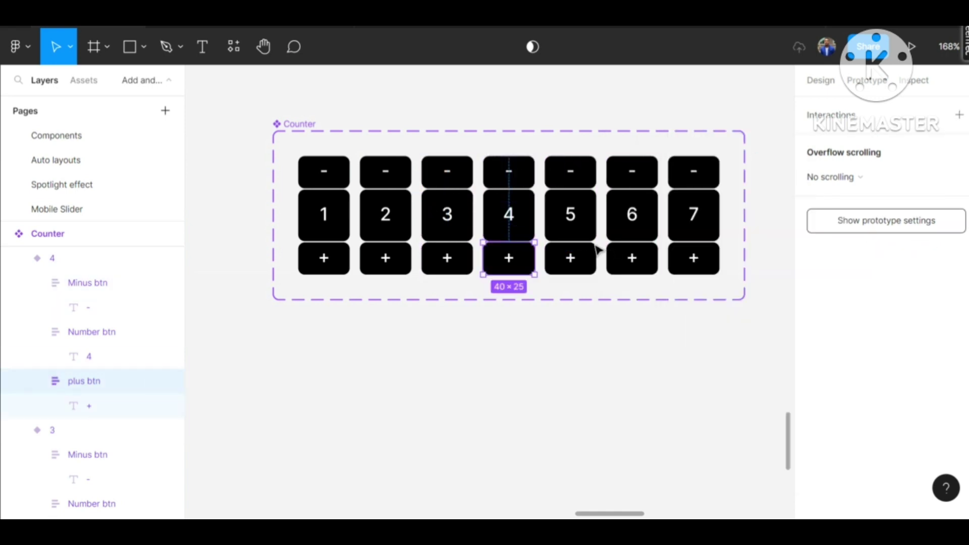
pyautogui.moveTo(509, 243); pyautogui.dragTo(563, 222)
pyautogui.click(570, 167)
pyautogui.moveTo(571, 157); pyautogui.dragTo(519, 188)
# Step: Link variant 5 plus to 6, variant 6 minus/plus to 5 and 7, and select variant 7's minus
pyautogui.click(573, 267)
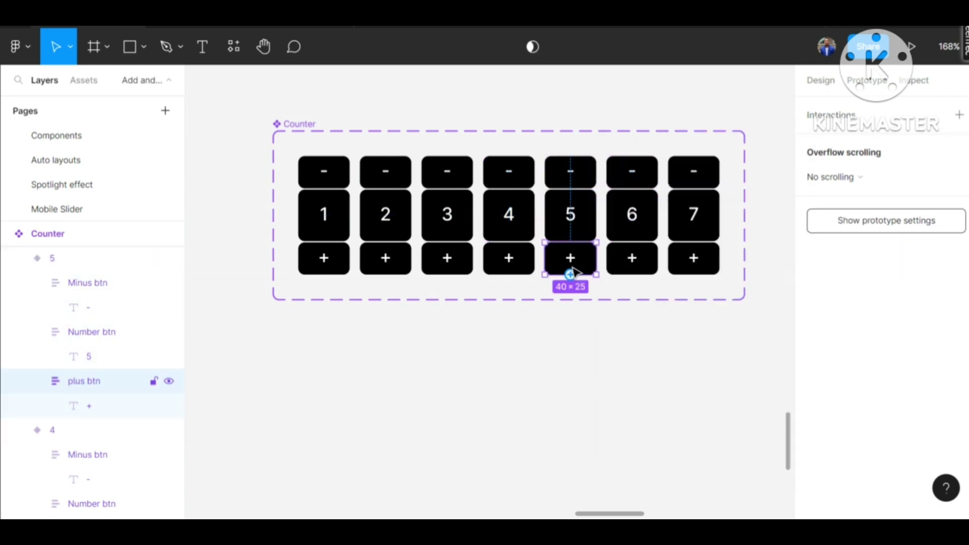
pyautogui.moveTo(569, 274); pyautogui.dragTo(618, 225)
pyautogui.hscroll(5, 555, 202)
pyautogui.click(526, 175)
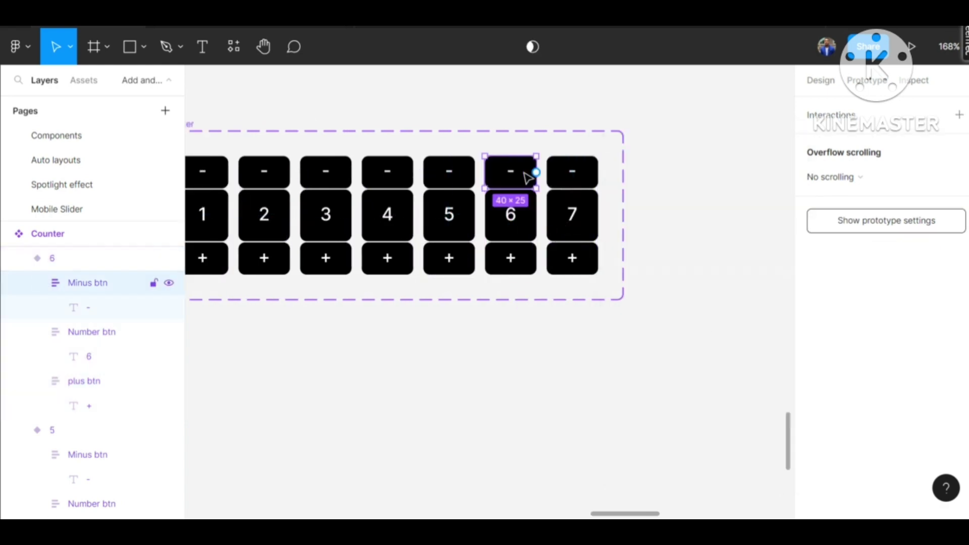
pyautogui.moveTo(536, 172); pyautogui.dragTo(497, 198)
pyautogui.moveTo(536, 172); pyautogui.dragTo(457, 211)
pyautogui.click(529, 258)
pyautogui.moveTo(536, 258); pyautogui.dragTo(519, 233)
pyautogui.click(575, 169)
# Step: Close the interaction details and deselect to view every tap link across the seven variants
pyautogui.click(778, 145)
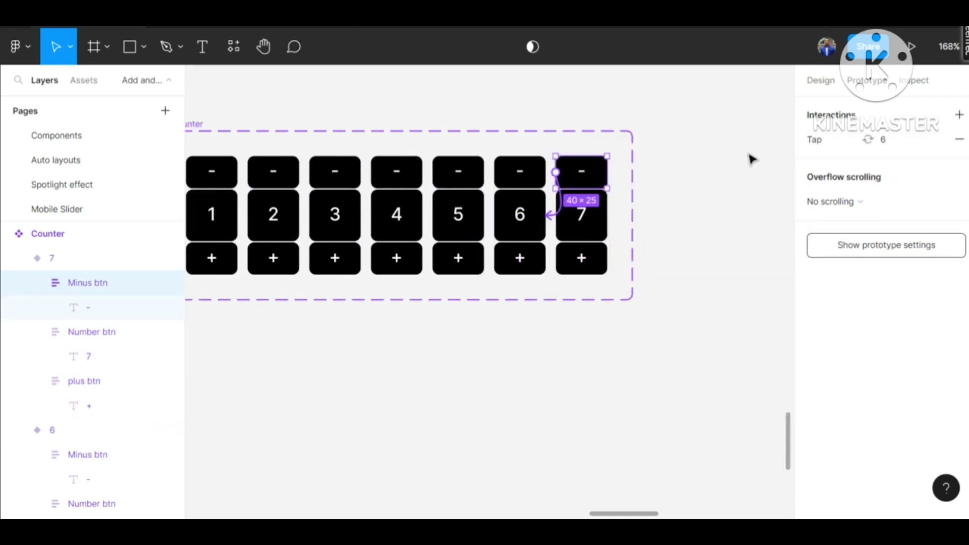
pyautogui.hscroll(-5, 510, 229)
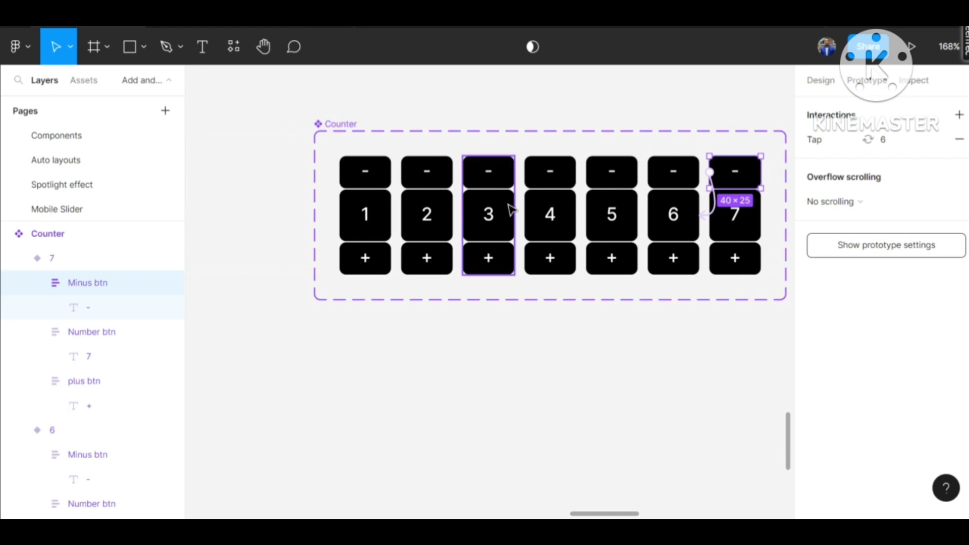
pyautogui.hscroll(4, 541, 207)
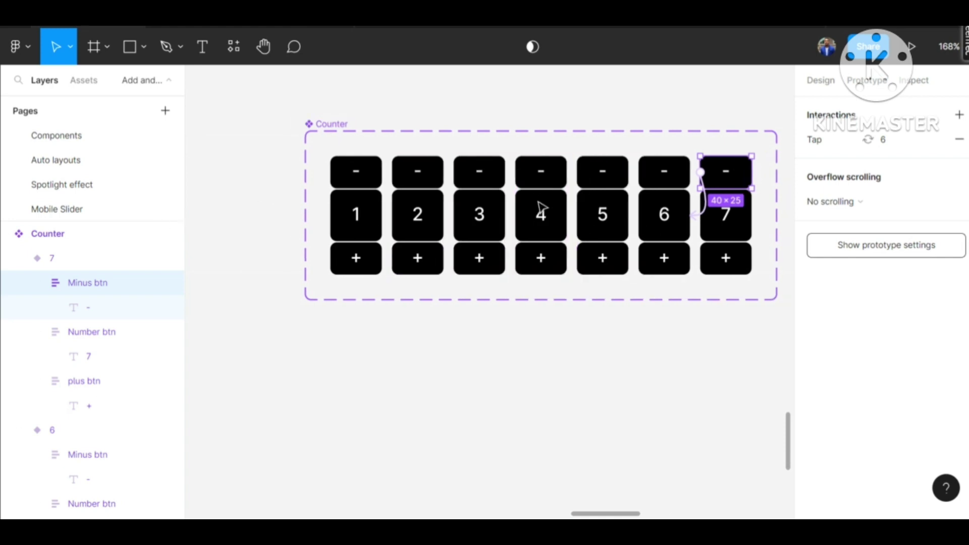
pyautogui.hscroll(-1, 329, 202)
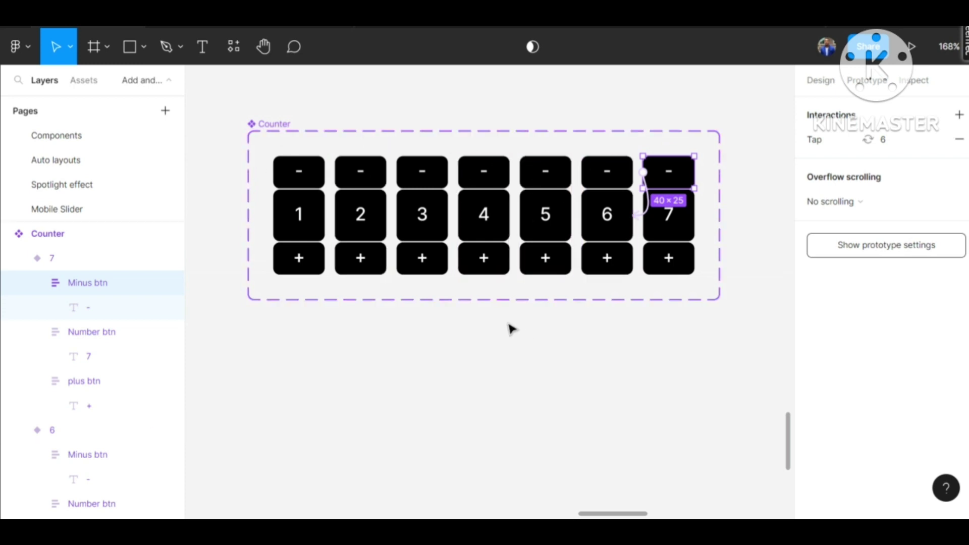
pyautogui.click(781, 225)
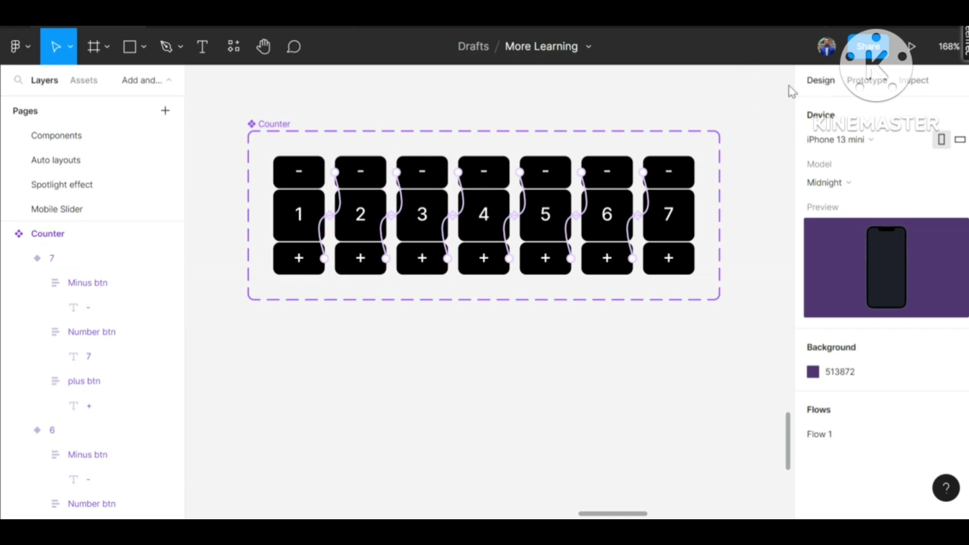
# Step: Back in Design mode, try a variant 1 copy on the Foreign rice card, then delete it
pyautogui.click(820, 79)
pyautogui.scroll(-5, 641, 277)
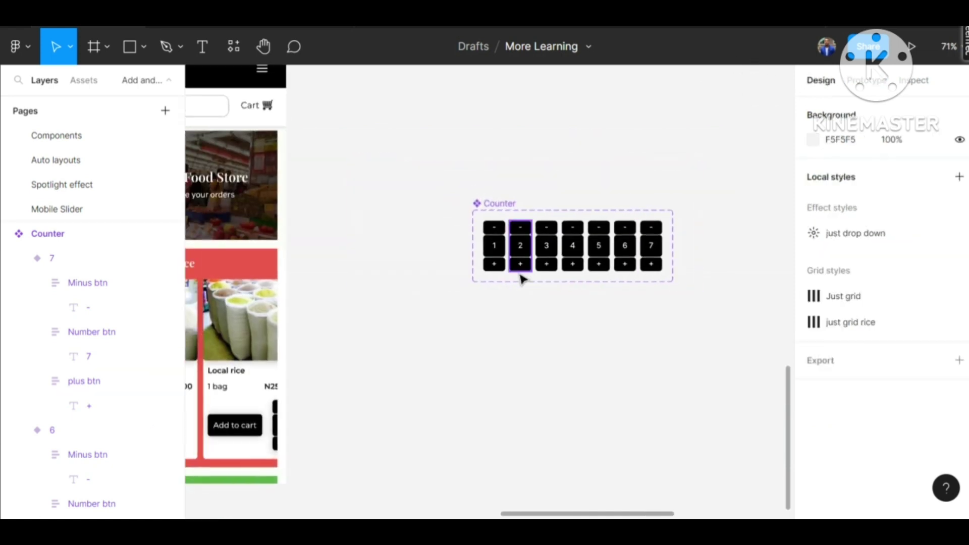
pyautogui.hscroll(-1, 545, 285)
pyautogui.click(508, 218)
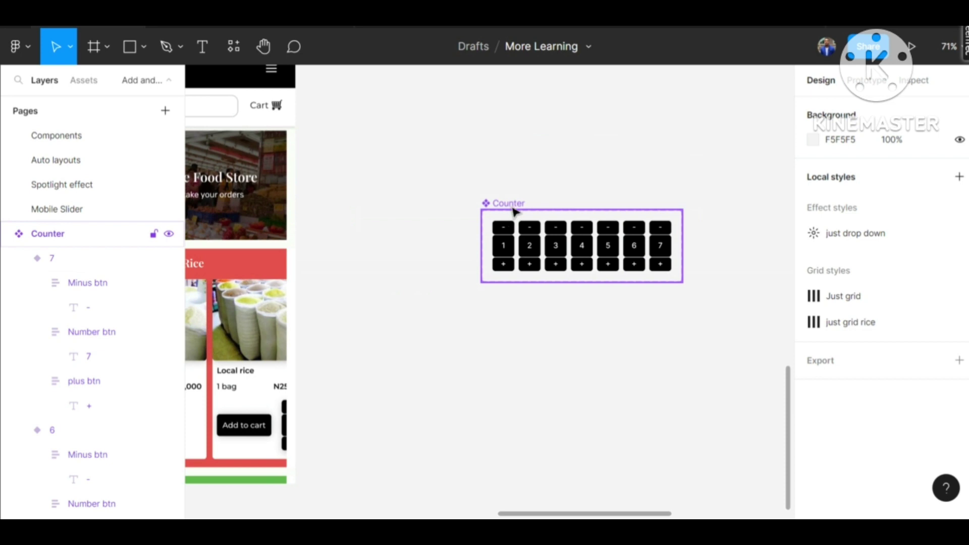
pyautogui.hscroll(-5, 519, 262)
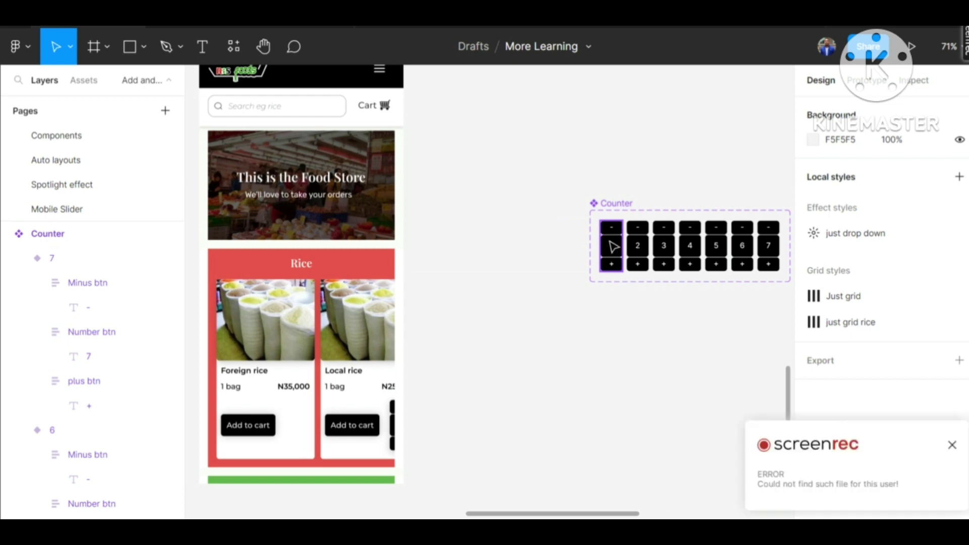
pyautogui.moveTo(613, 246); pyautogui.dragTo(299, 427)
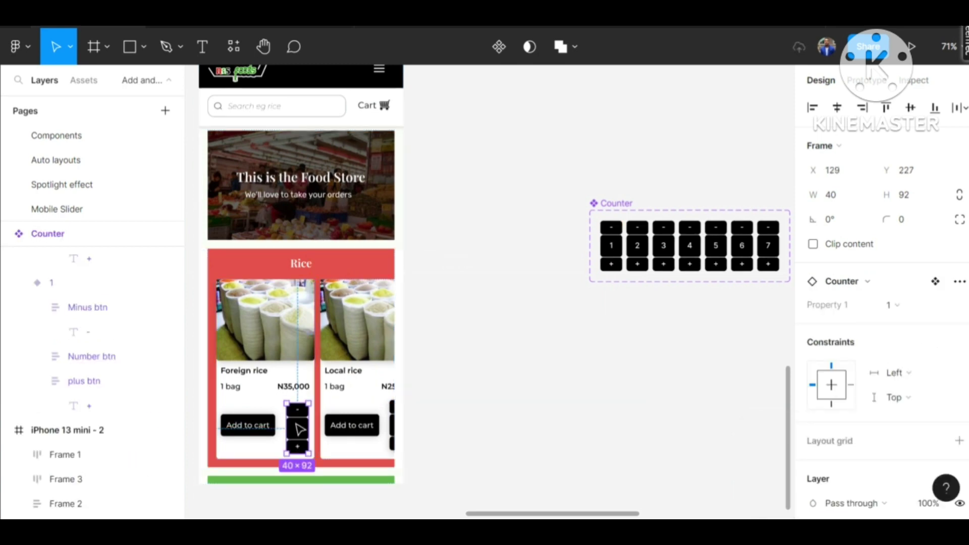
pyautogui.press('Delete')
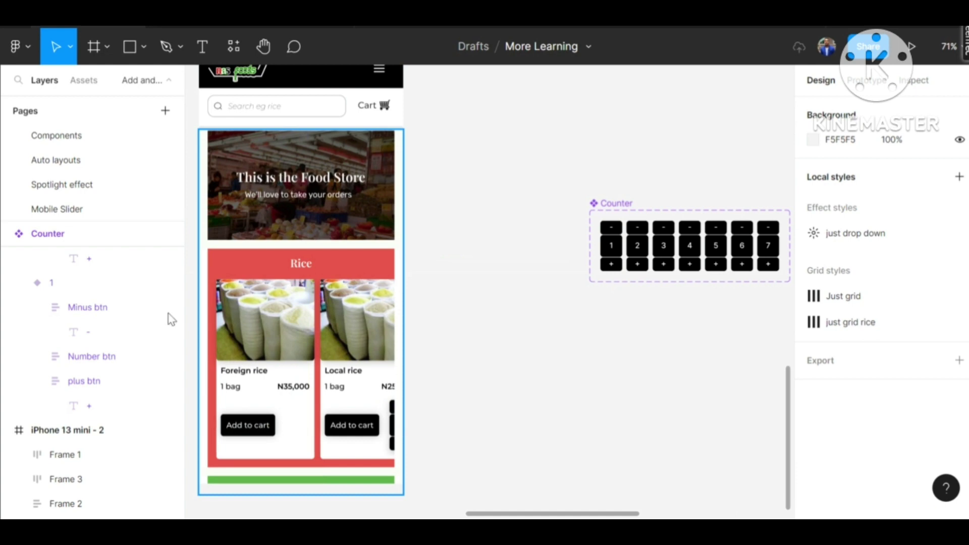
# Step: Drag a Counter instance from Assets beside Foreign rice's Add to cart and nudge it left
pyautogui.click(84, 80)
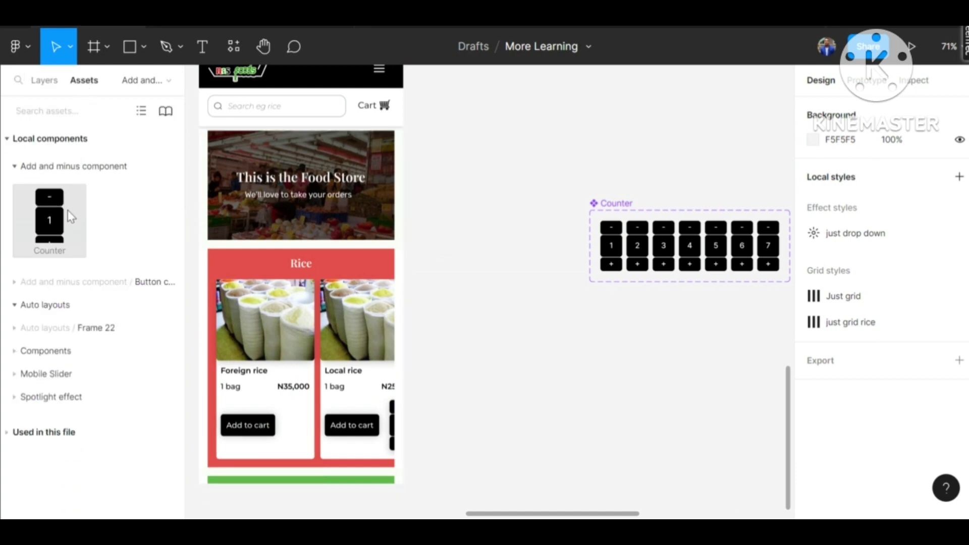
pyautogui.moveTo(68, 210); pyautogui.dragTo(313, 418)
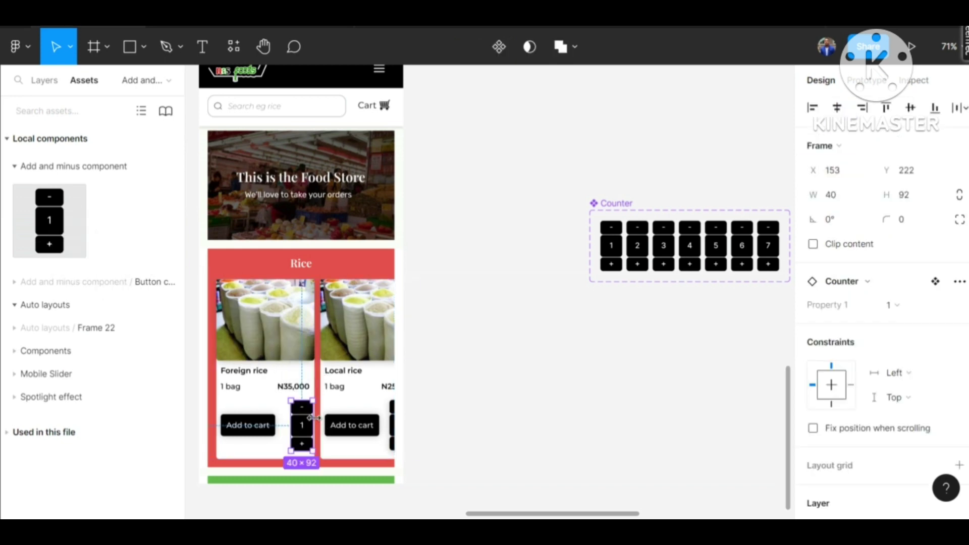
pyautogui.scroll(3, 308, 428)
pyautogui.scroll(-4, 303, 434)
pyautogui.scroll(5, 301, 418)
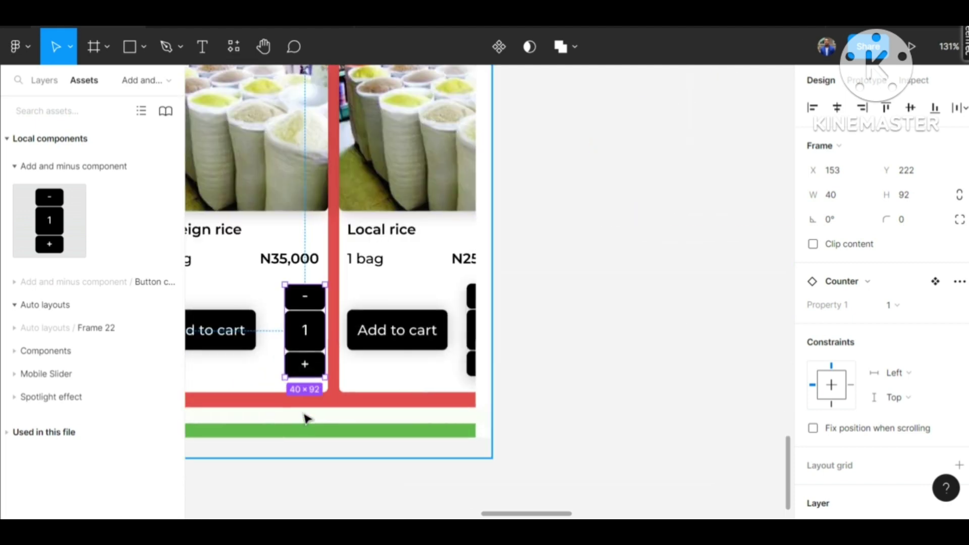
pyautogui.moveTo(372, 343); pyautogui.dragTo(359, 314)
# Step: Deselect and pan around the food shop frame to check the counter's placement
pyautogui.click(647, 241)
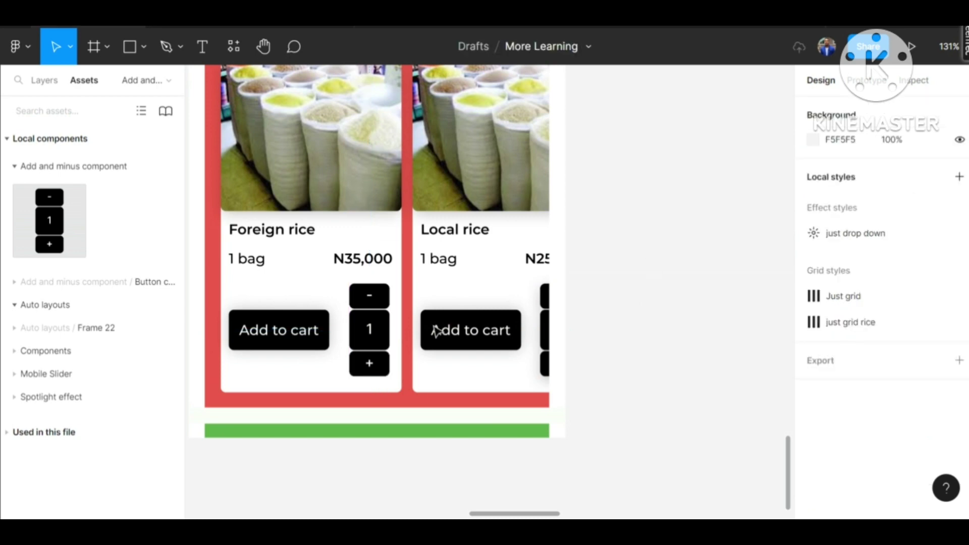
pyautogui.scroll(-8, 413, 329)
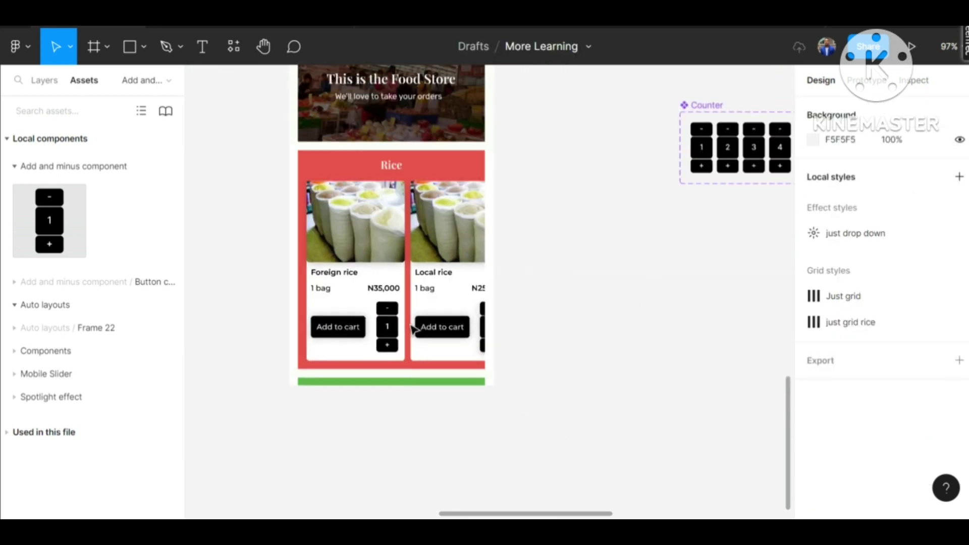
pyautogui.scroll(5, 471, 279)
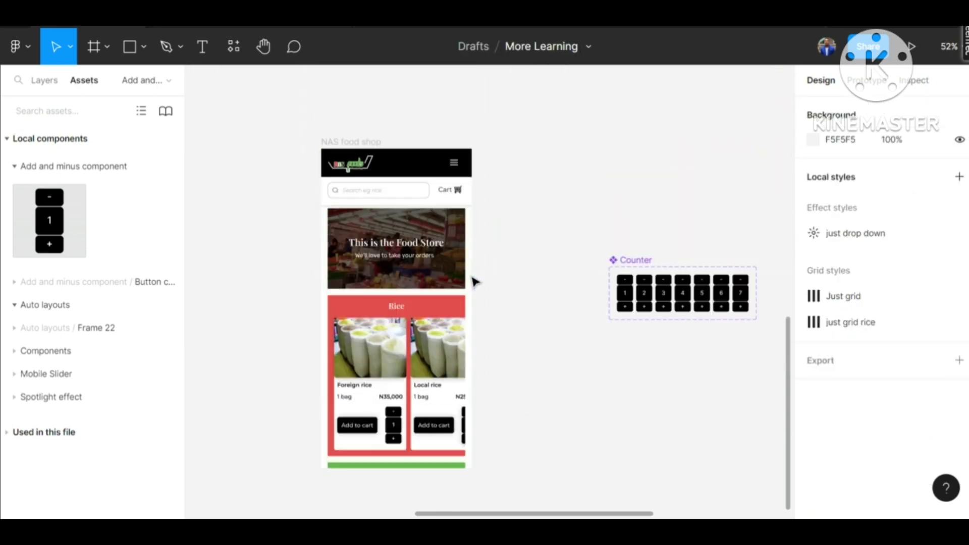
pyautogui.hscroll(-2, 484, 316)
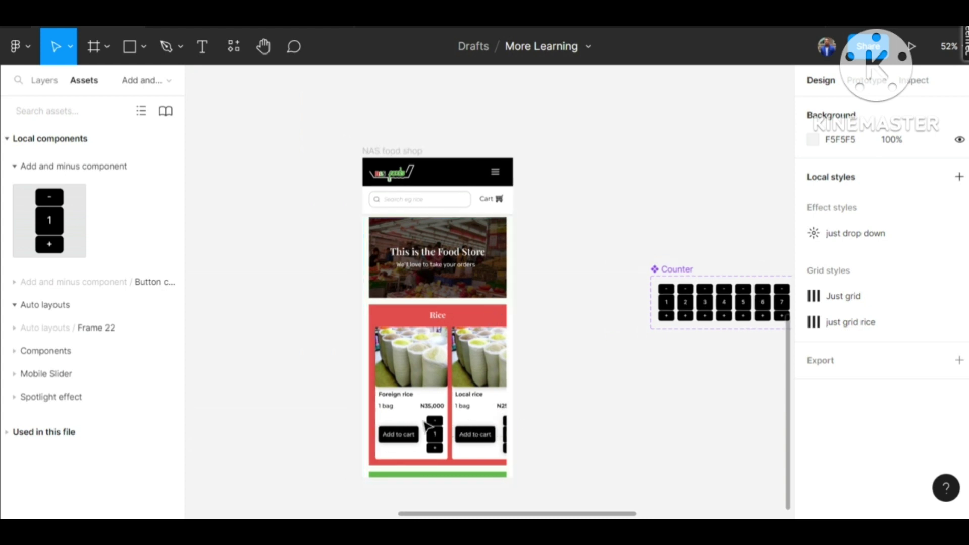
pyautogui.scroll(5, 427, 439)
pyautogui.scroll(-5, 427, 439)
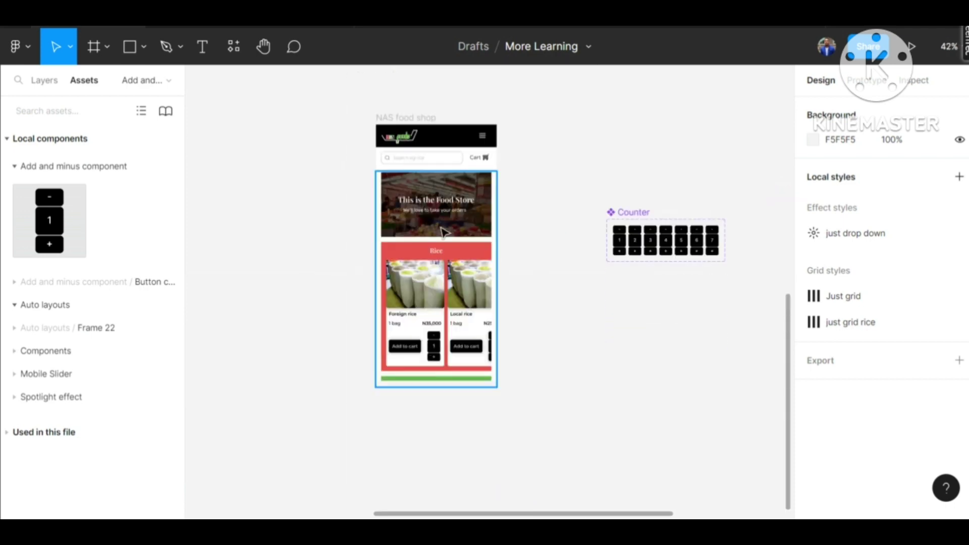
pyautogui.scroll(3, 453, 157)
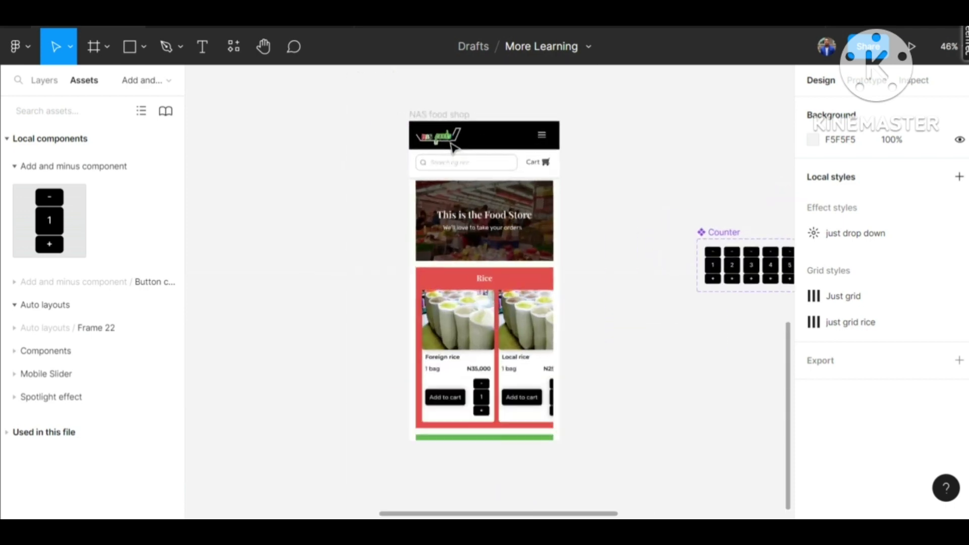
pyautogui.scroll(1, 455, 119)
# Step: Add a Flow 2 starting point on the NAS food shop frame and present it
pyautogui.click(453, 119)
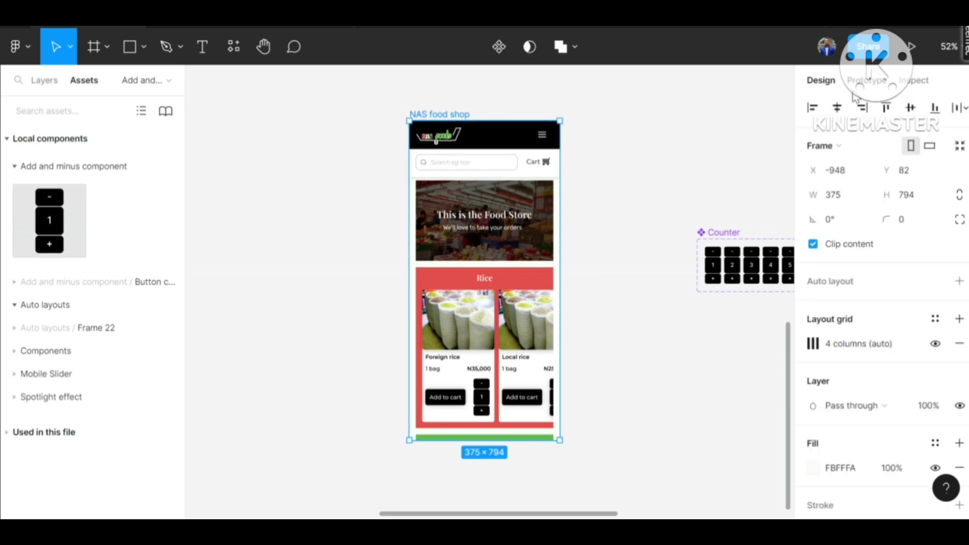
pyautogui.click(864, 82)
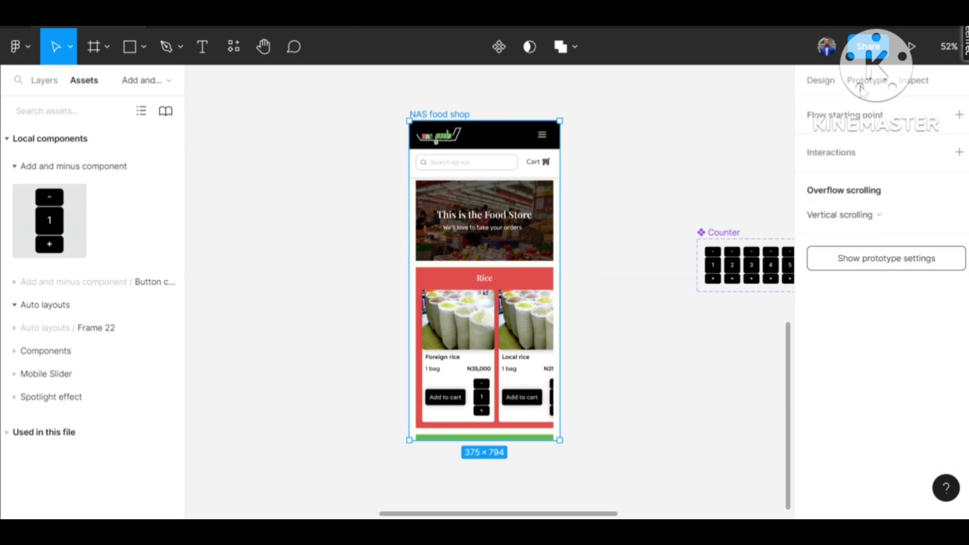
pyautogui.click(959, 115)
pyautogui.click(400, 130)
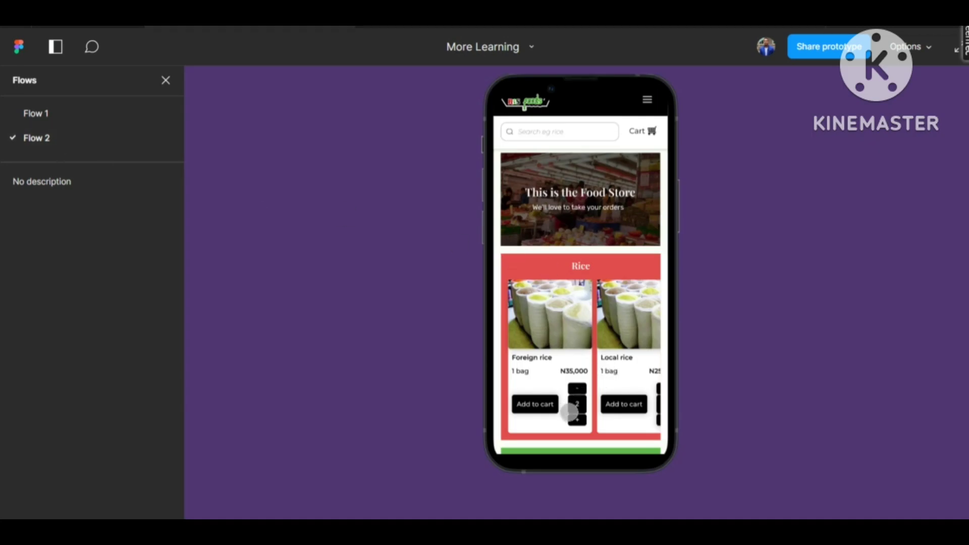
# Step: Tap the Foreign rice counter's + twice and - once to check the value changes
pyautogui.click(574, 418)
pyautogui.click(574, 417)
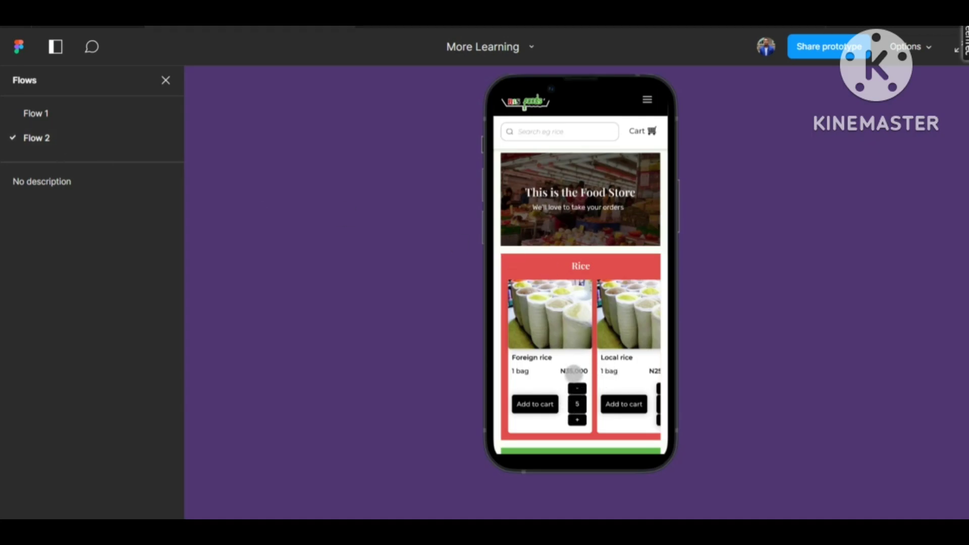
pyautogui.click(573, 373)
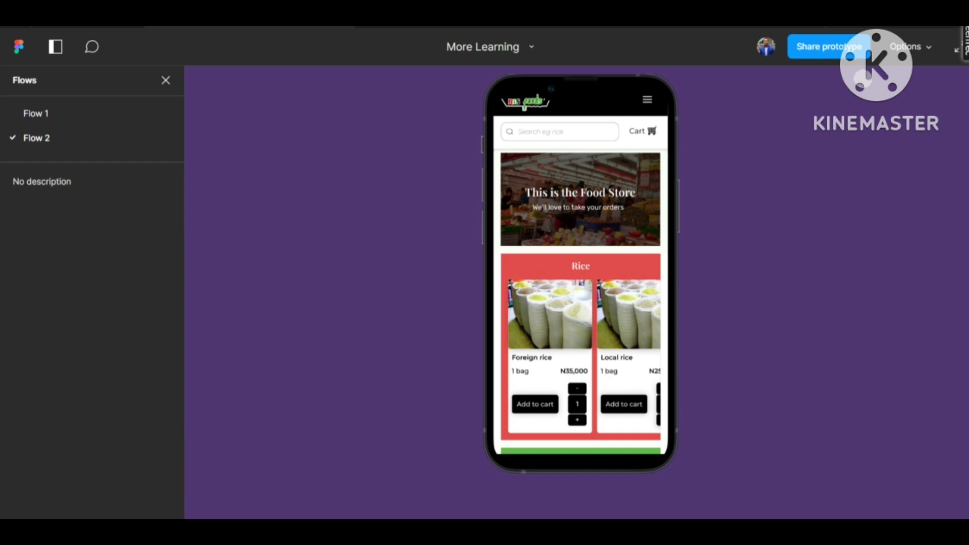
# Step: View the prototype at actual size, raise the counter to 4, then lower it to 1
pyautogui.click(933, 41)
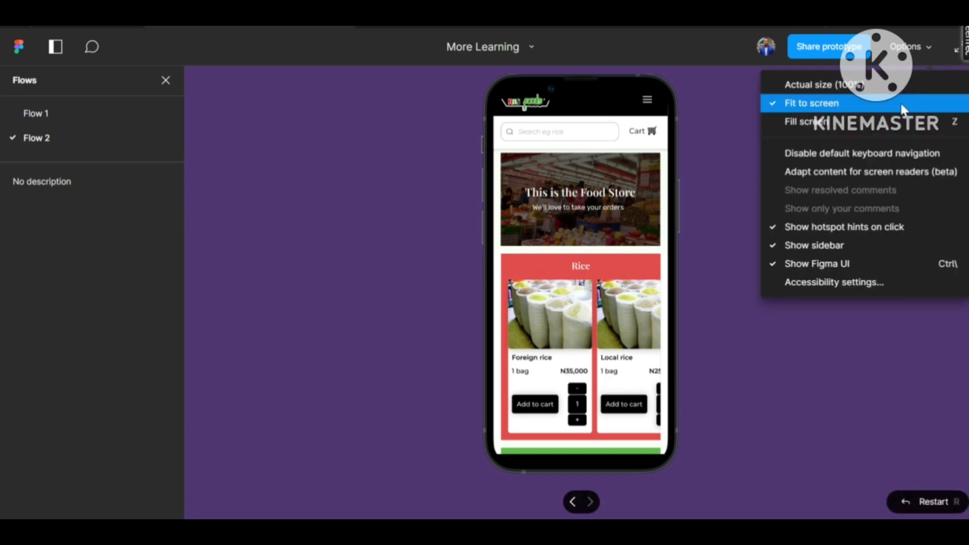
pyautogui.click(898, 82)
pyautogui.scroll(-5, 628, 400)
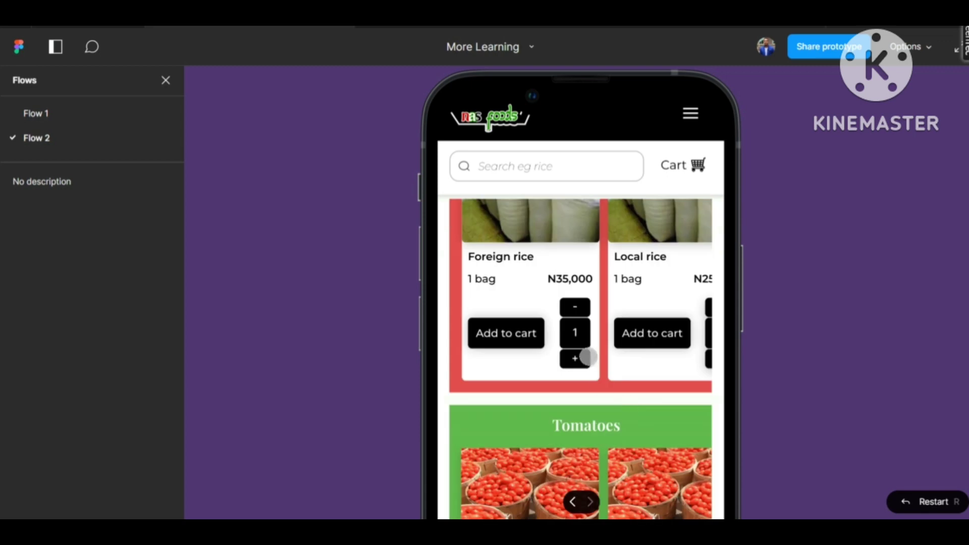
pyautogui.click(567, 346)
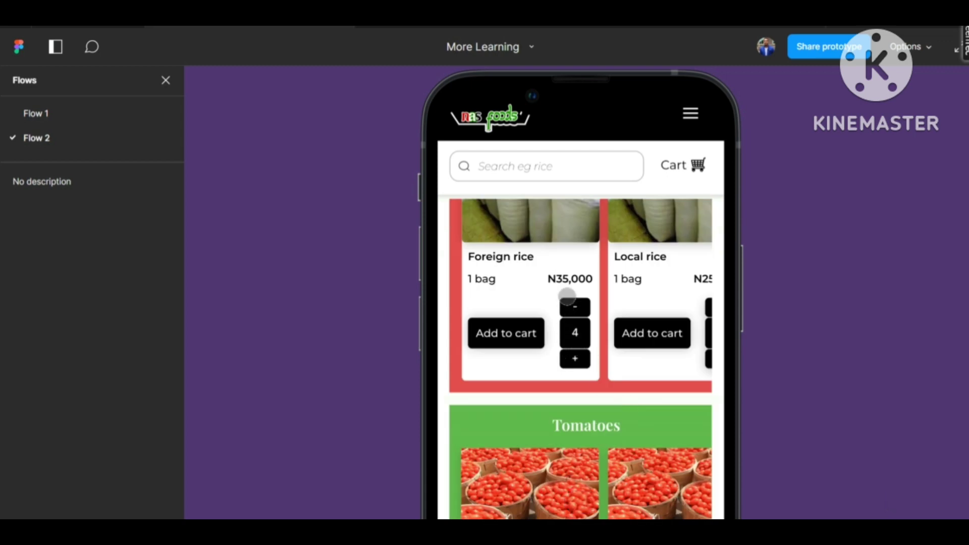
pyautogui.doubleClick(567, 299)
pyautogui.click(567, 298)
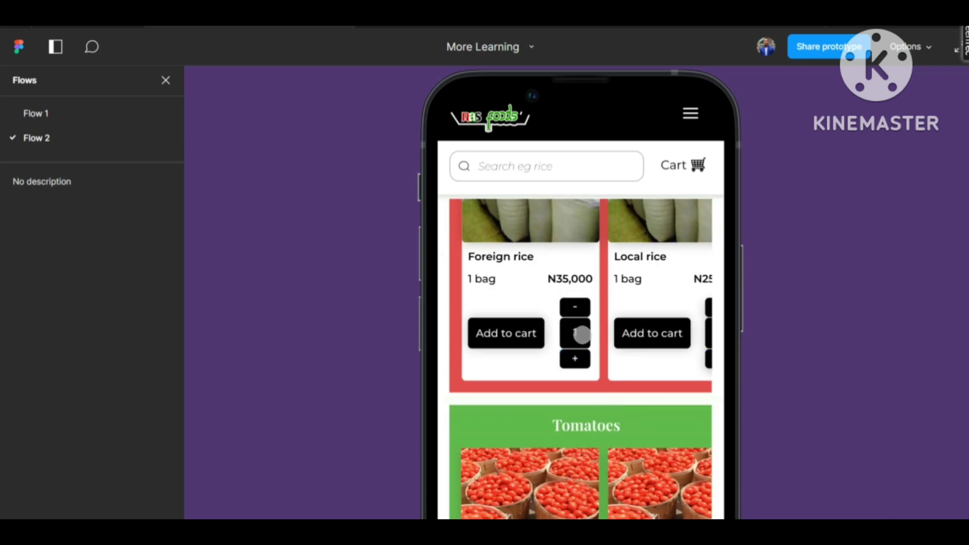